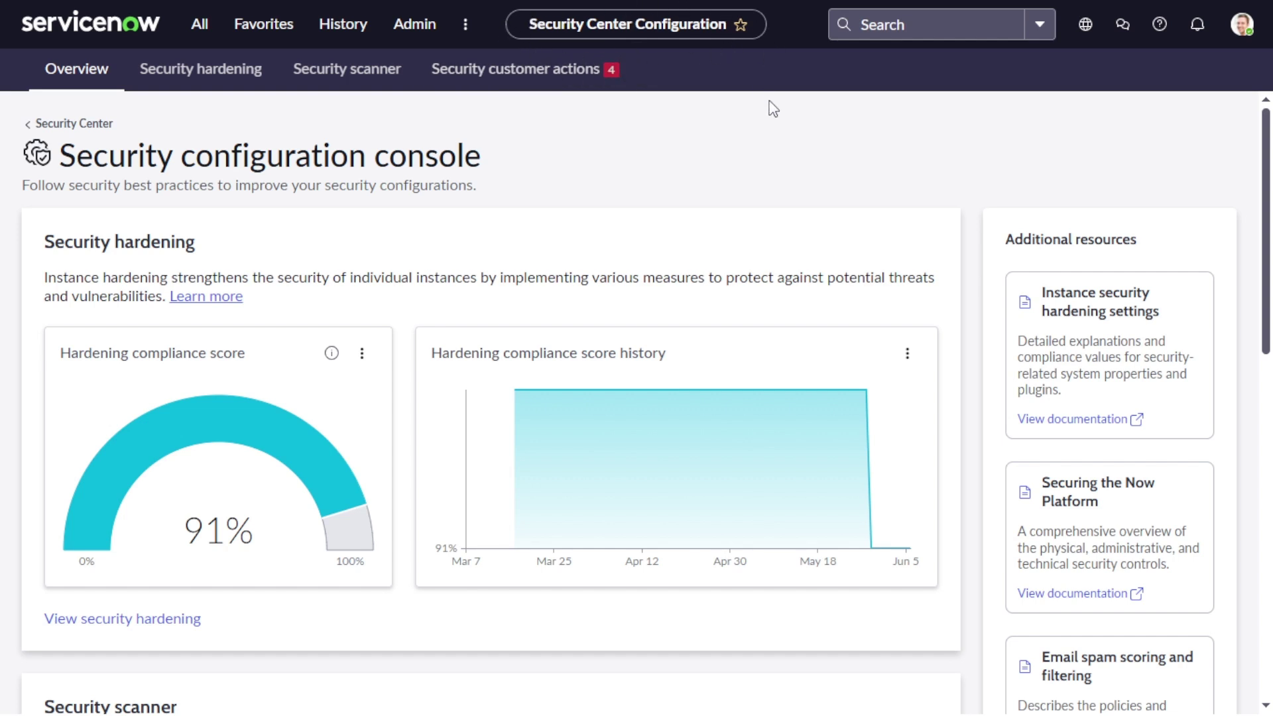
Search the application navigator for "security" and locate the Security Center entry
left_click(200, 28)
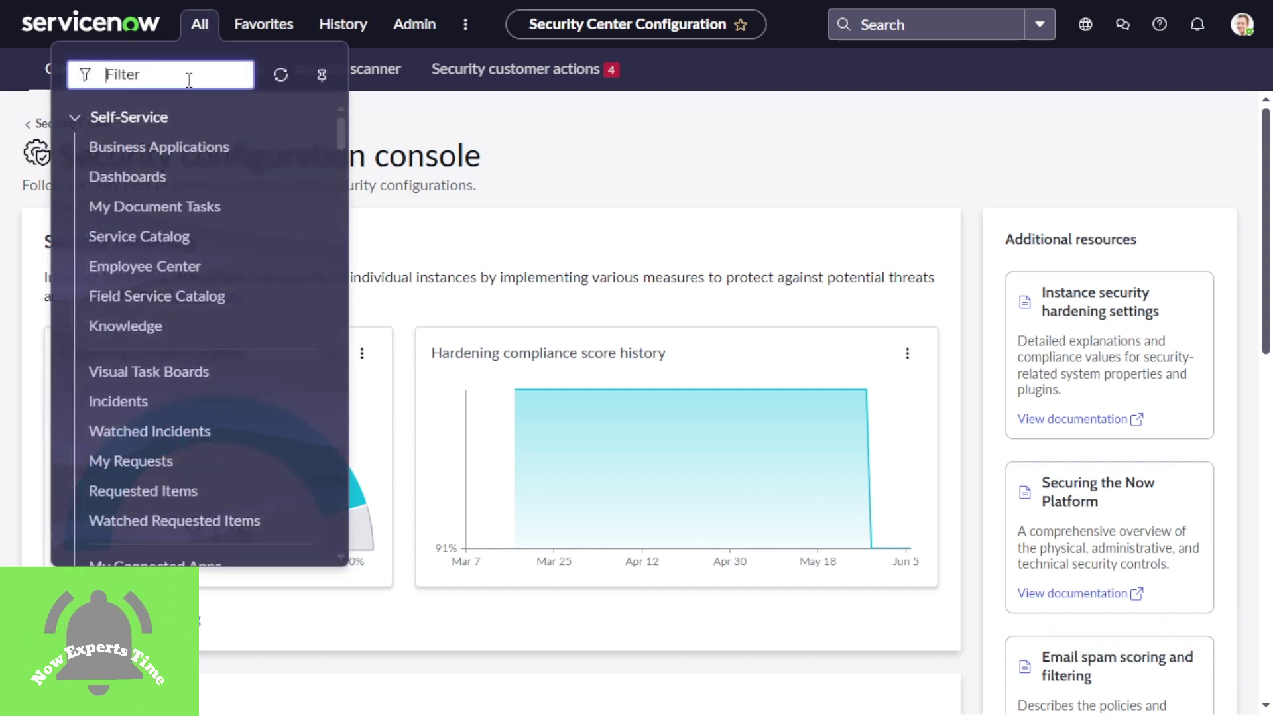
type("sec")
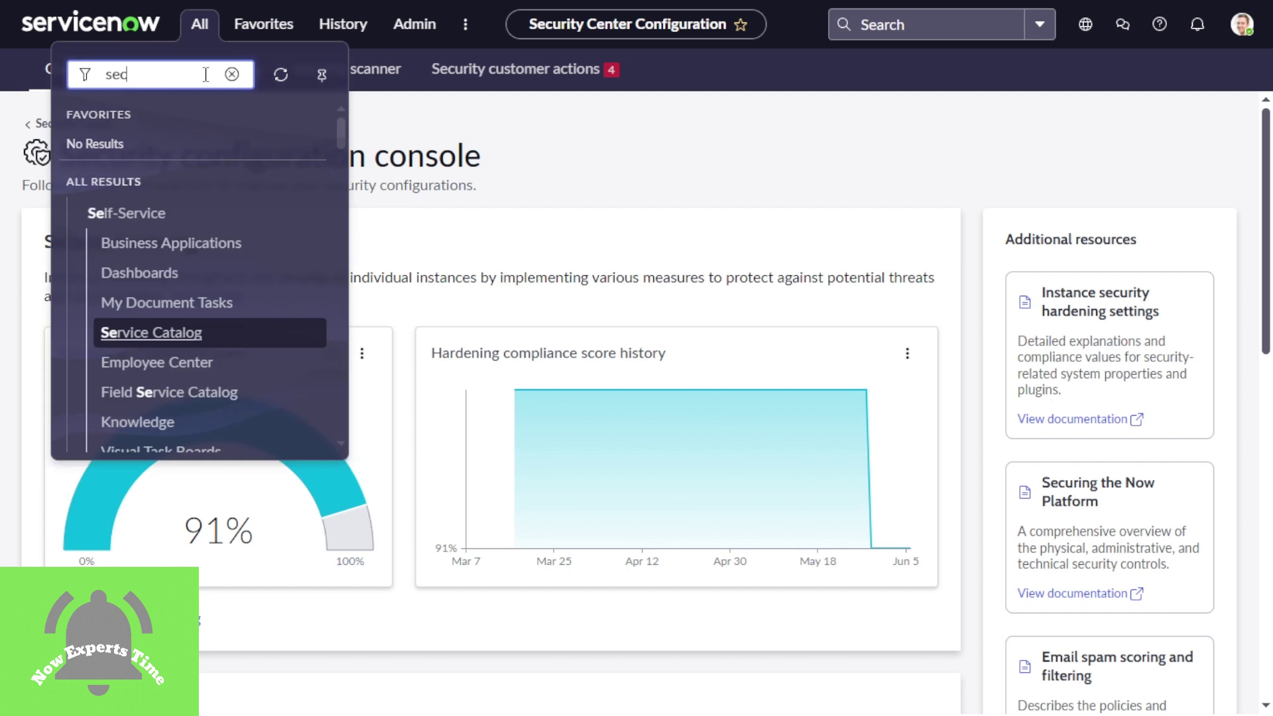
type("urity")
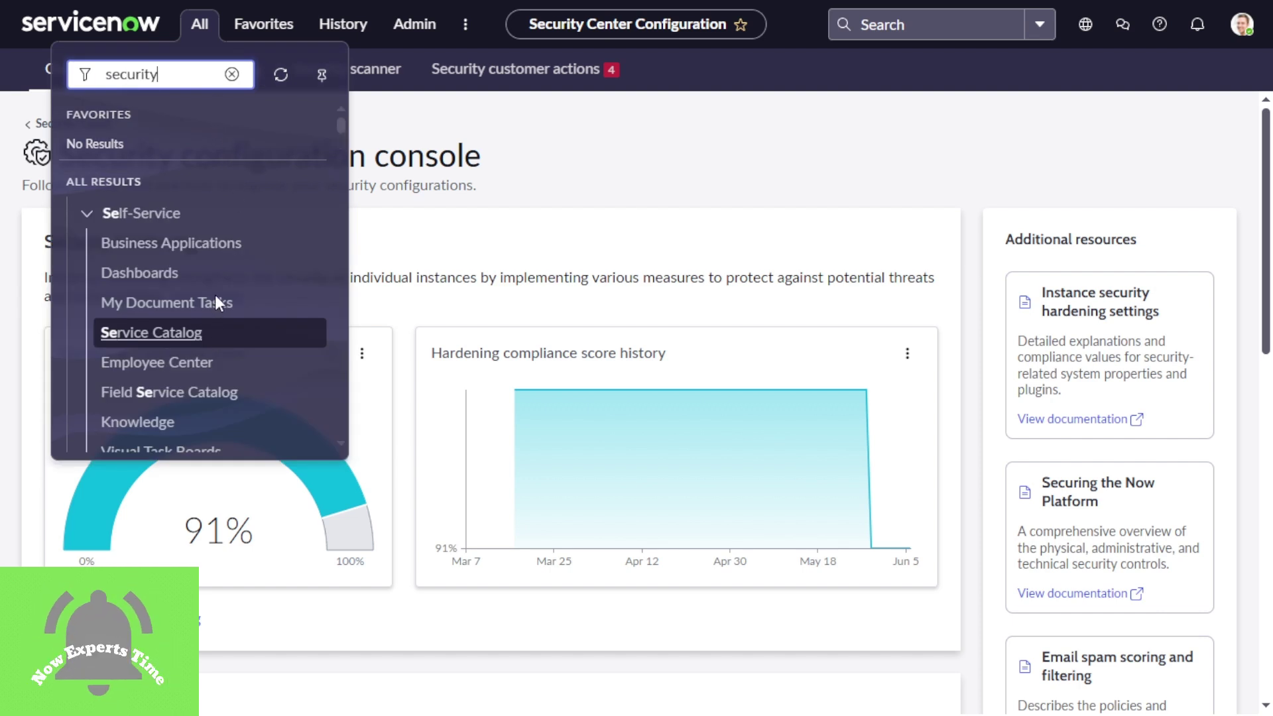
scroll(215, 296, "down", 5)
scroll(211, 300, "down", 15)
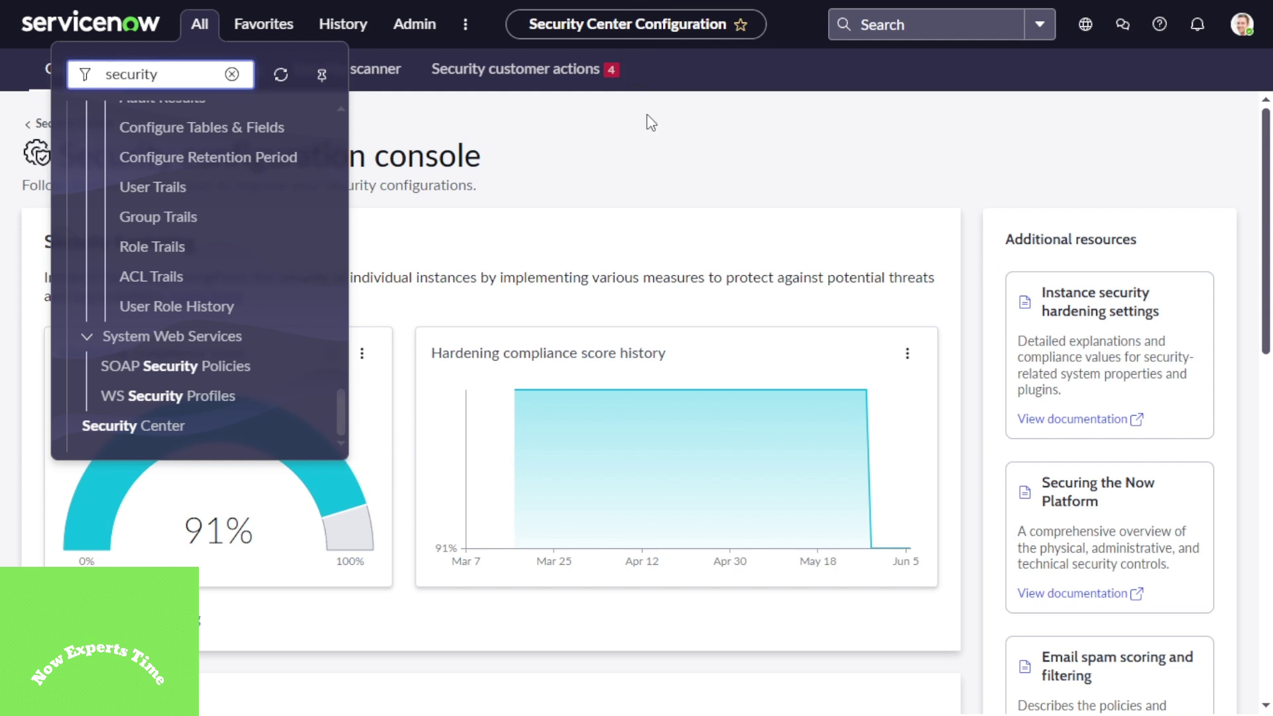
left_click(639, 194)
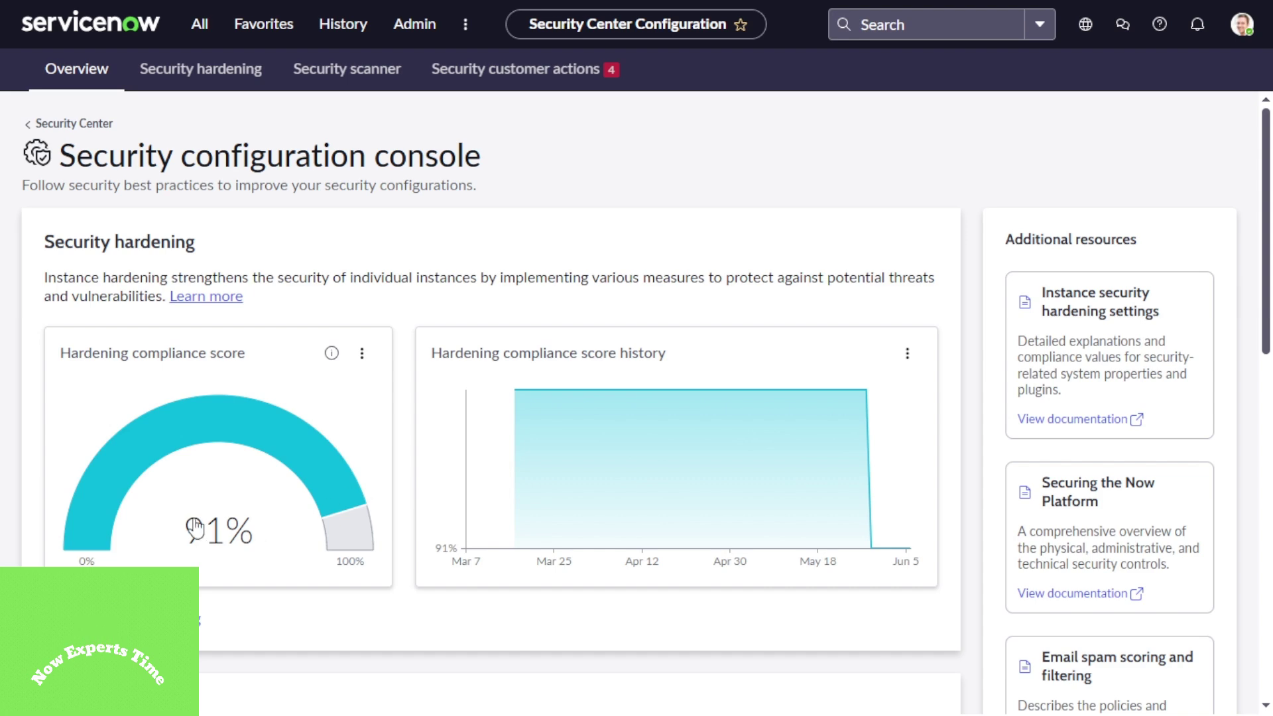
Look over the console overview, open the hardening compliance score's details and list all hardening settings
scroll(225, 502, "down", 10)
scroll(225, 503, "up", 5)
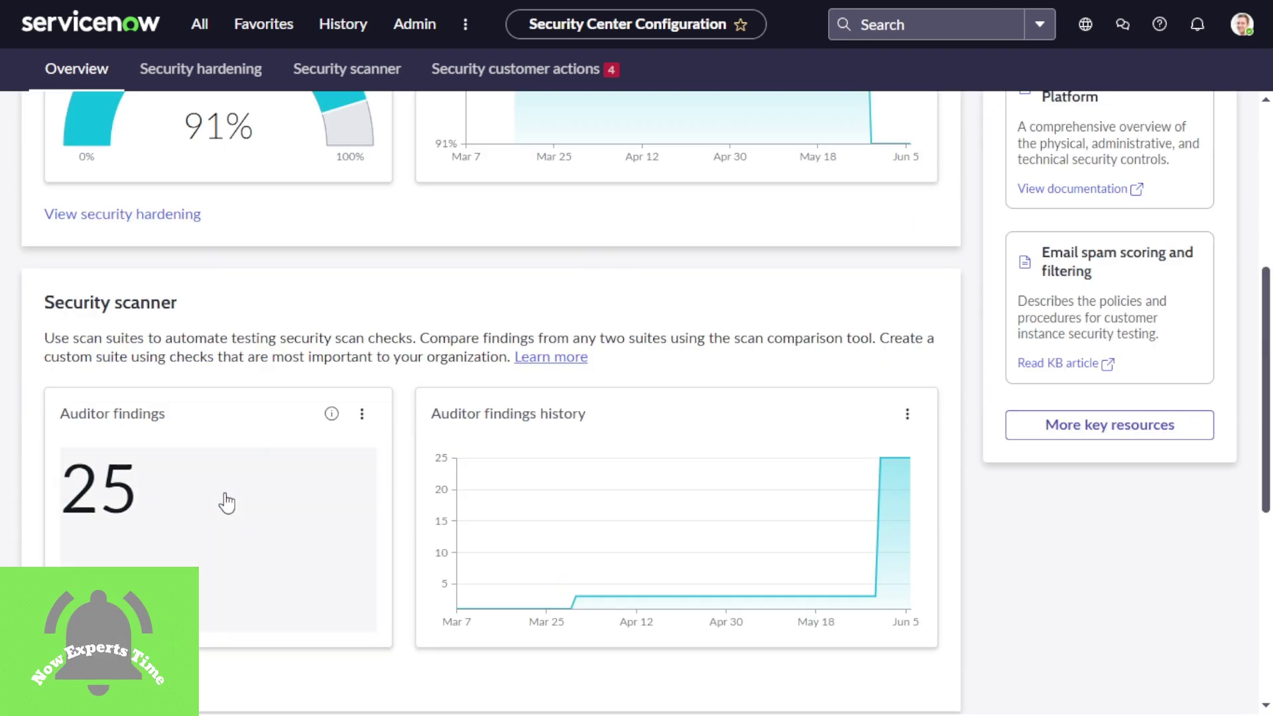
scroll(142, 139, "up", 6)
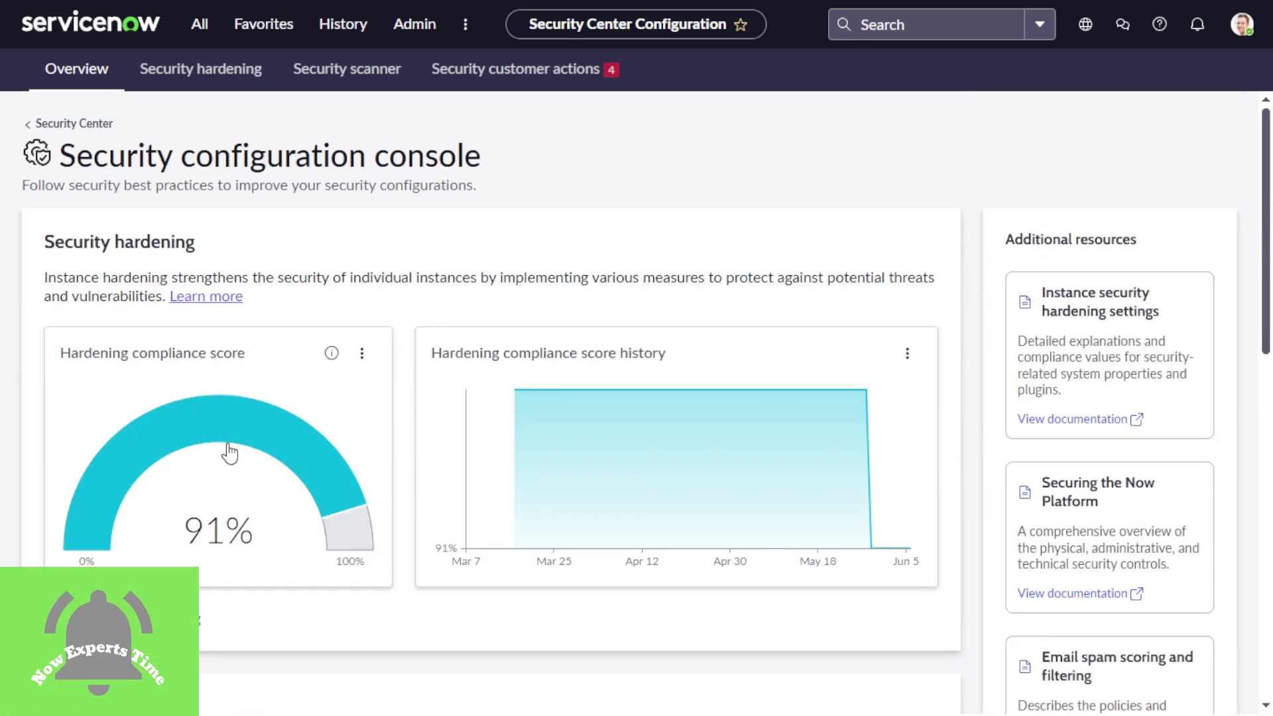
left_click(224, 470)
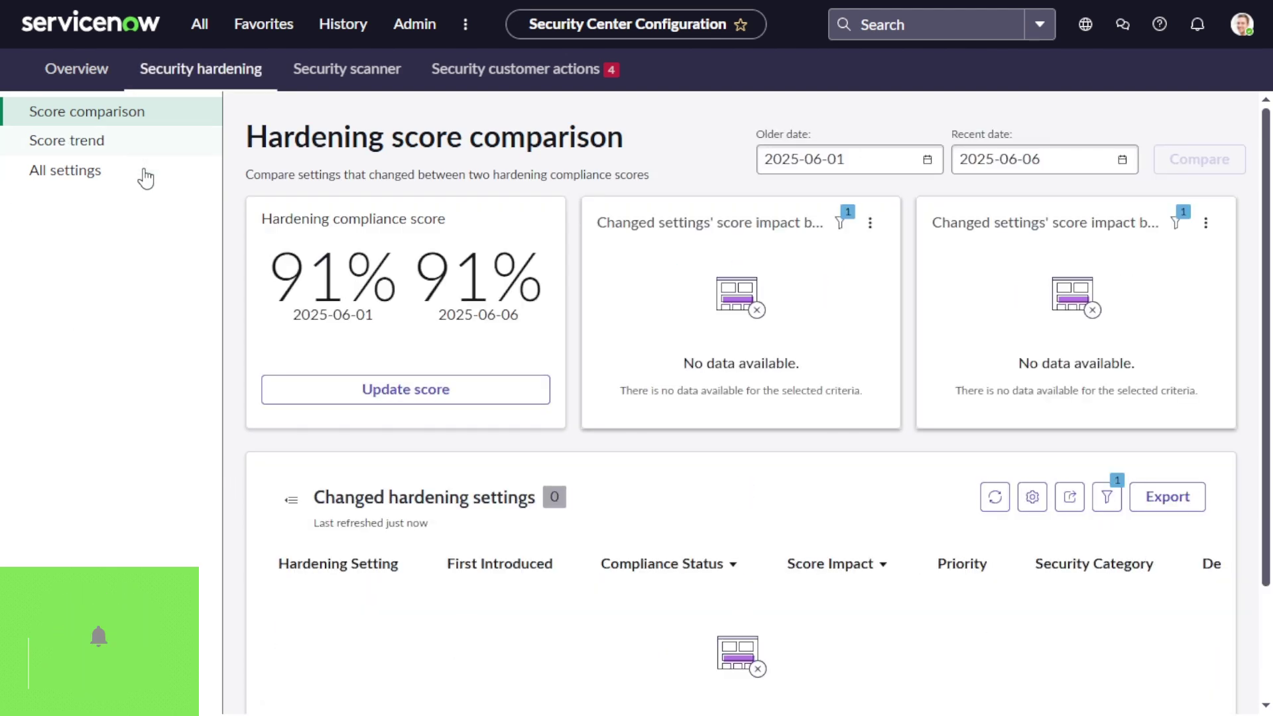
left_click(74, 172)
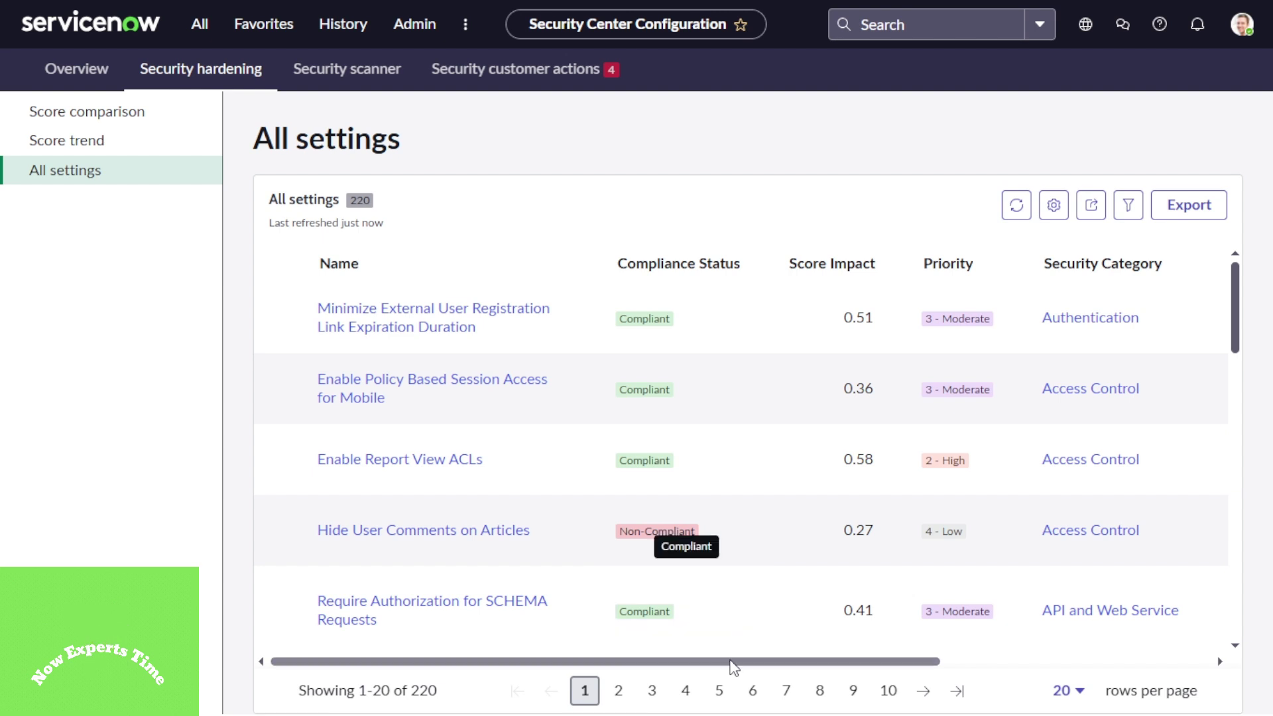
Examine the compliance status, score impact, priority, security category and resolution details of the listed hardening settings
left_click_drag(734, 666, 993, 662)
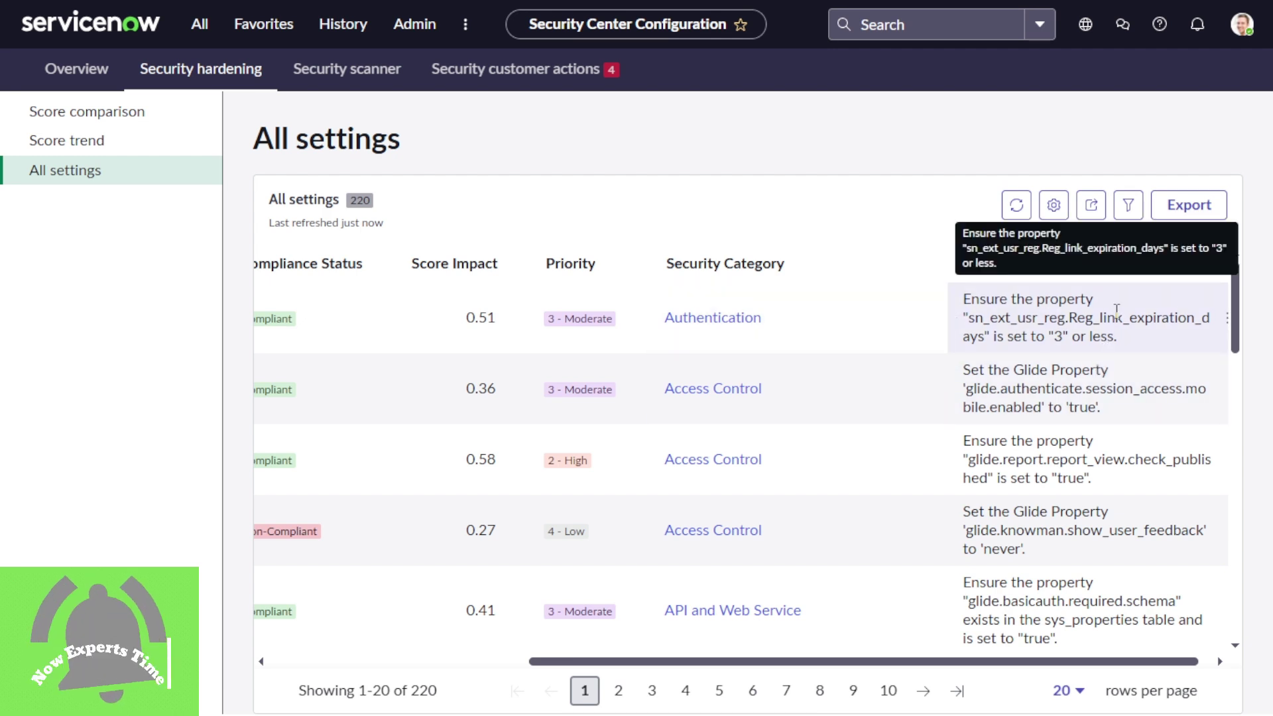
left_click_drag(1077, 662, 769, 672)
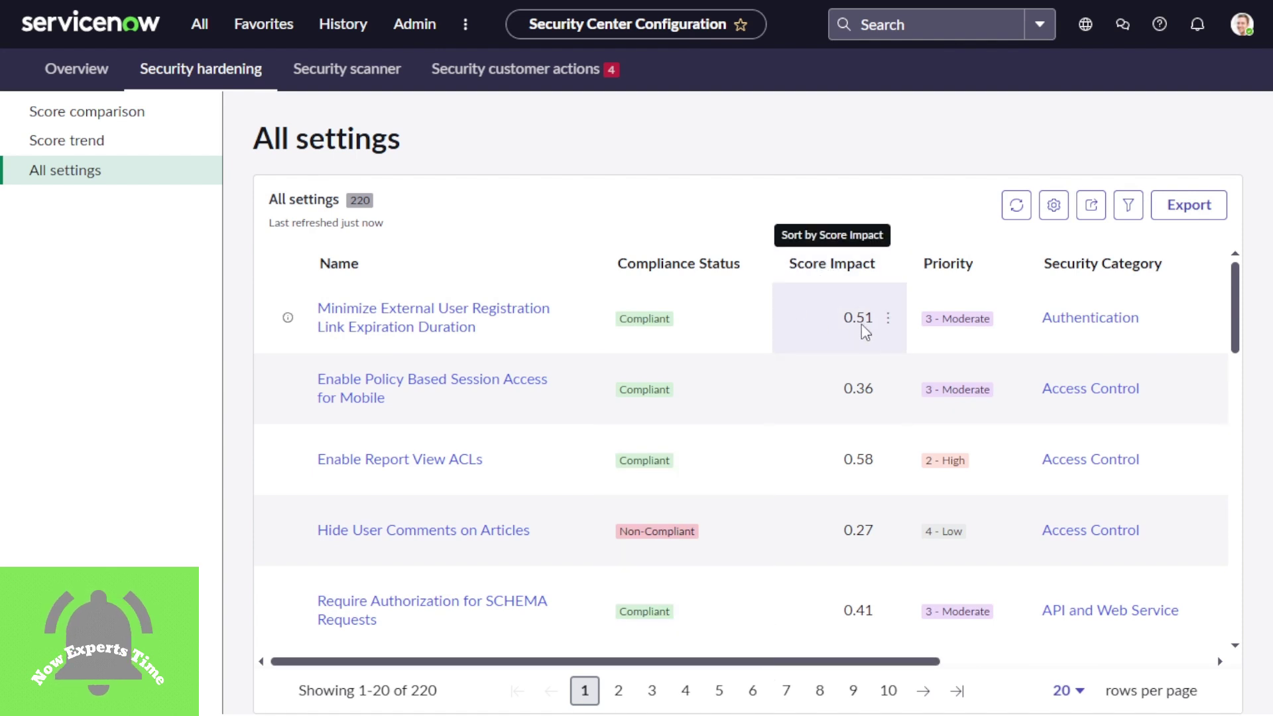
left_click_drag(874, 320, 842, 328)
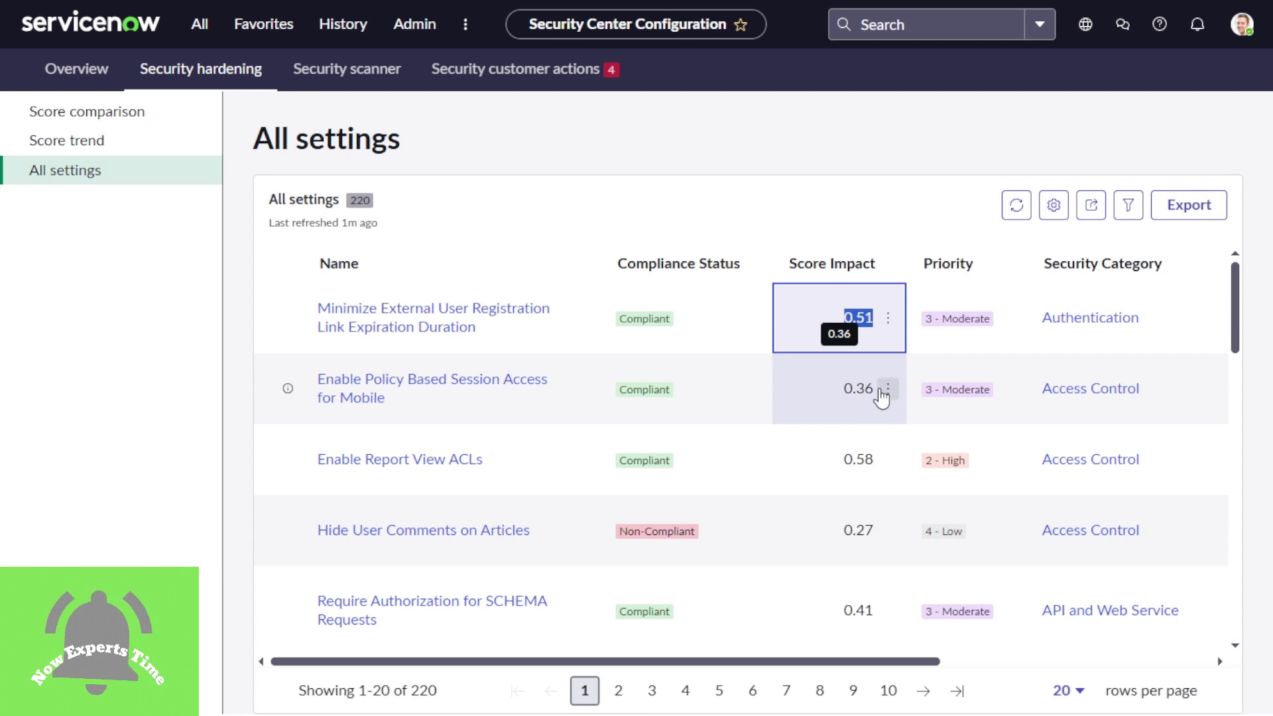
left_click(830, 384)
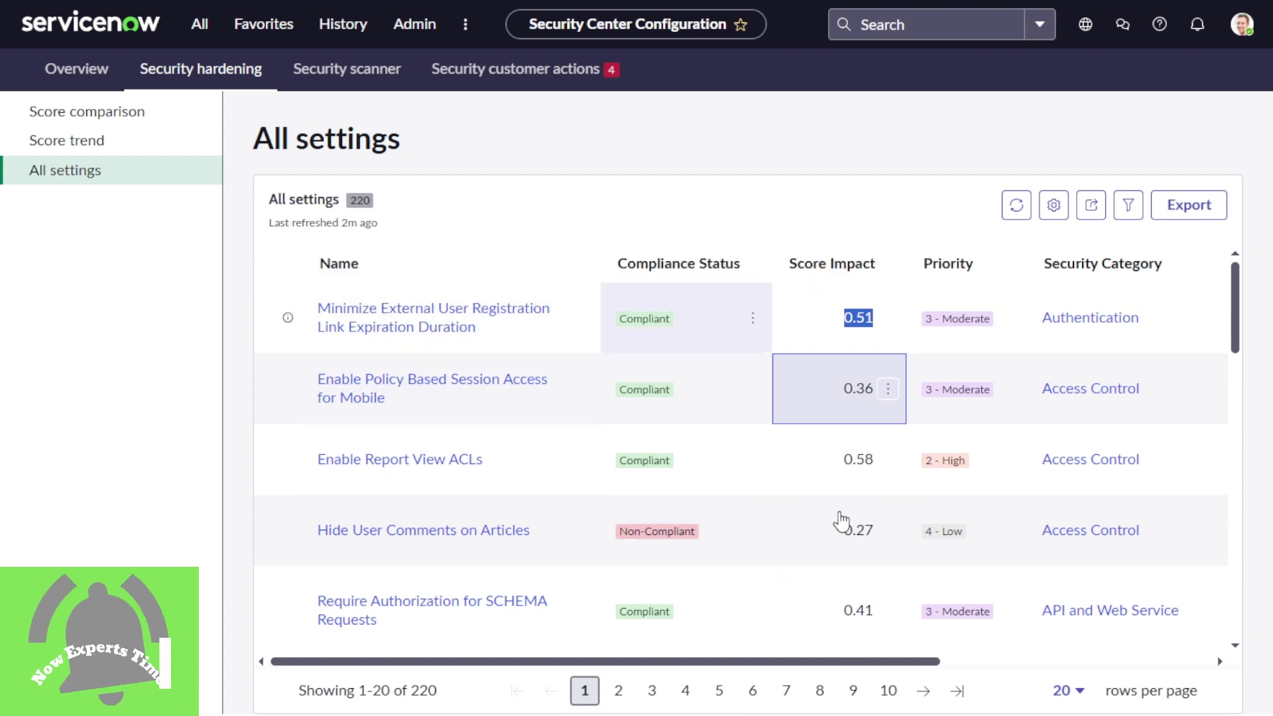
left_click_drag(929, 661, 1114, 661)
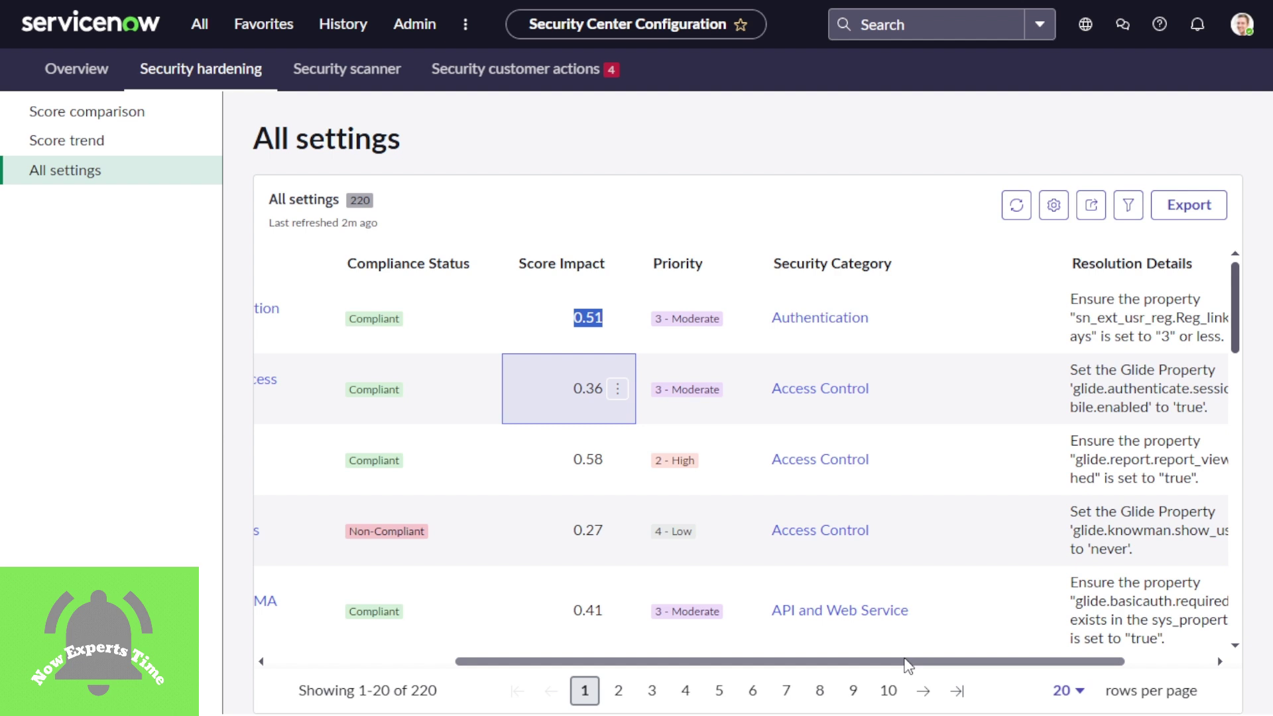
left_click_drag(907, 663, 1046, 663)
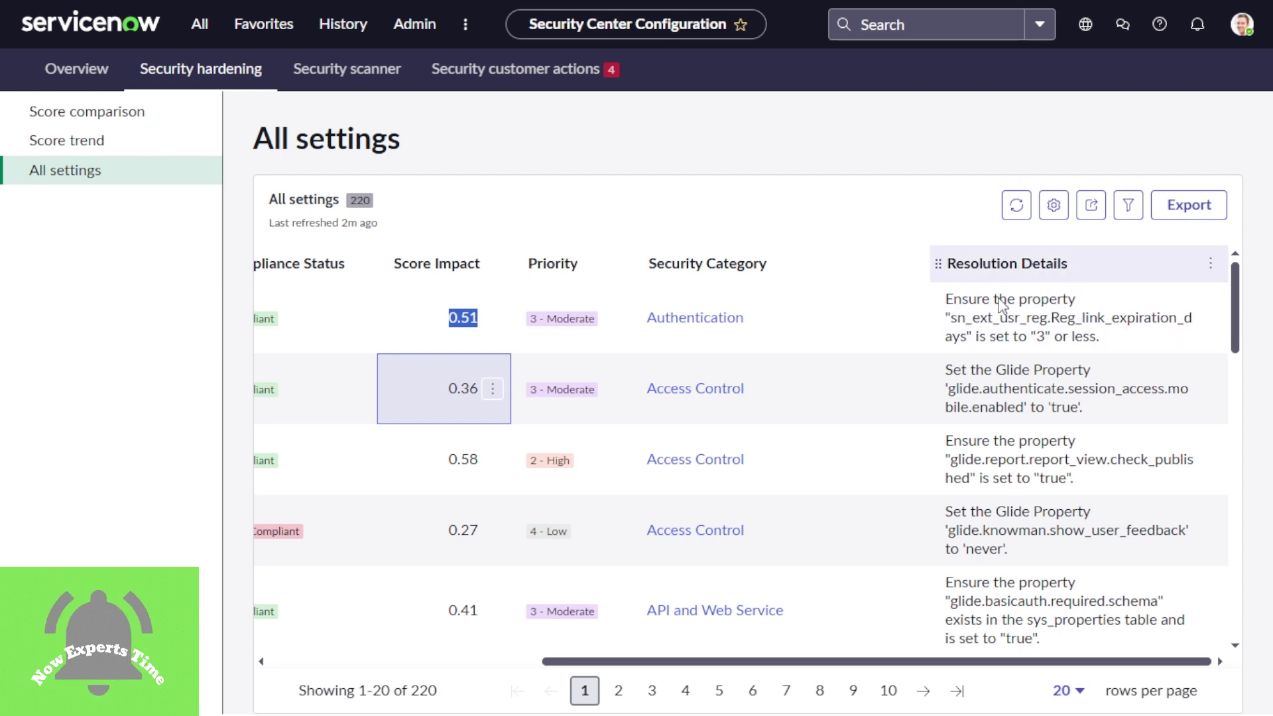
left_click(913, 667)
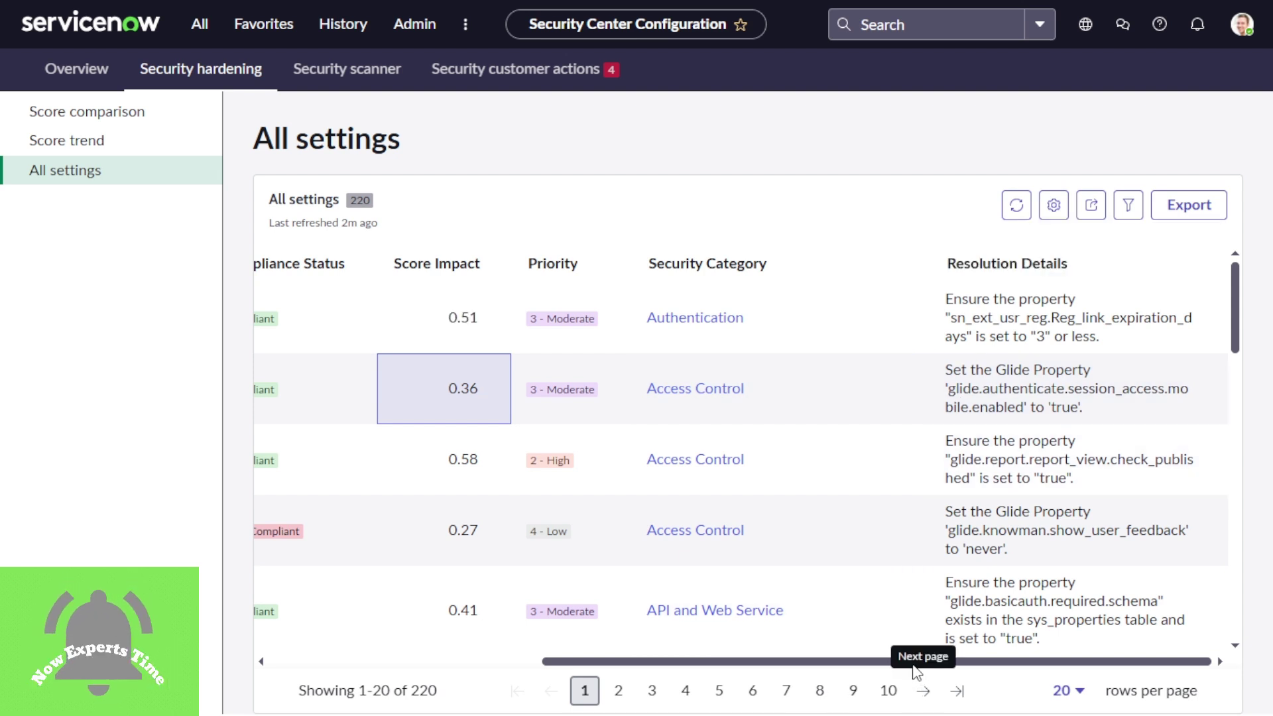
left_click_drag(913, 667, 763, 637)
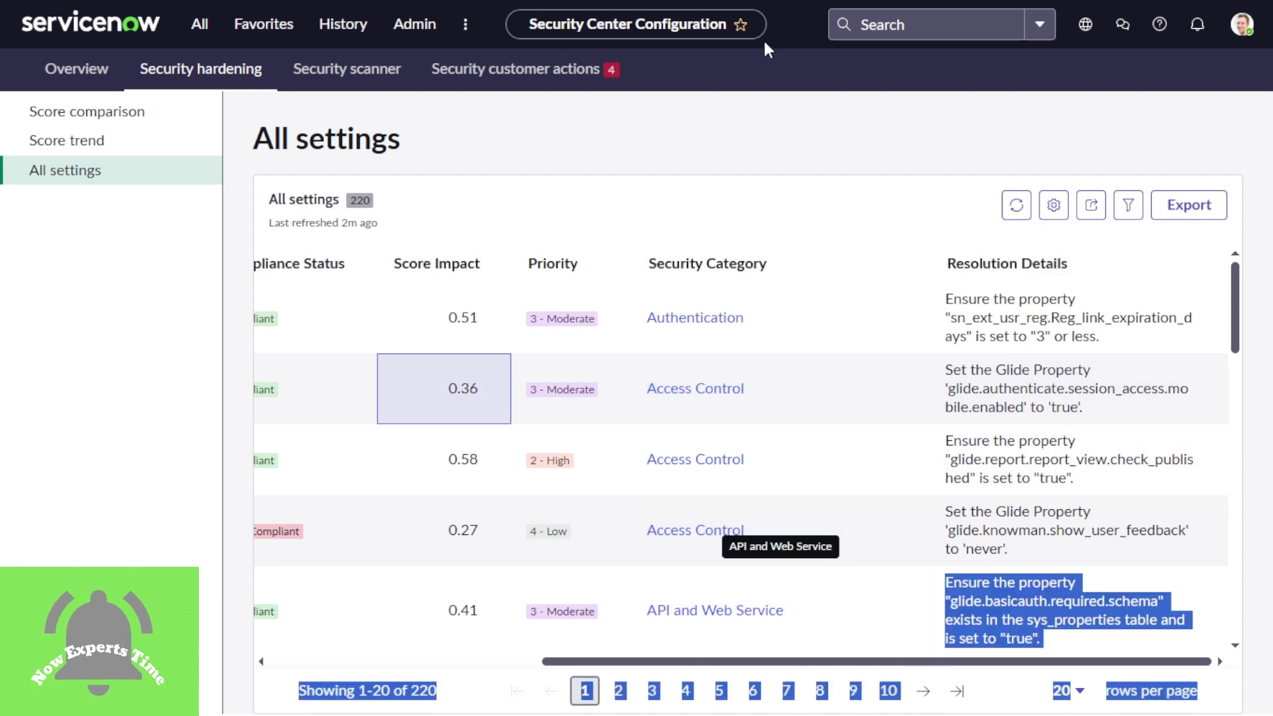
left_click(794, 132)
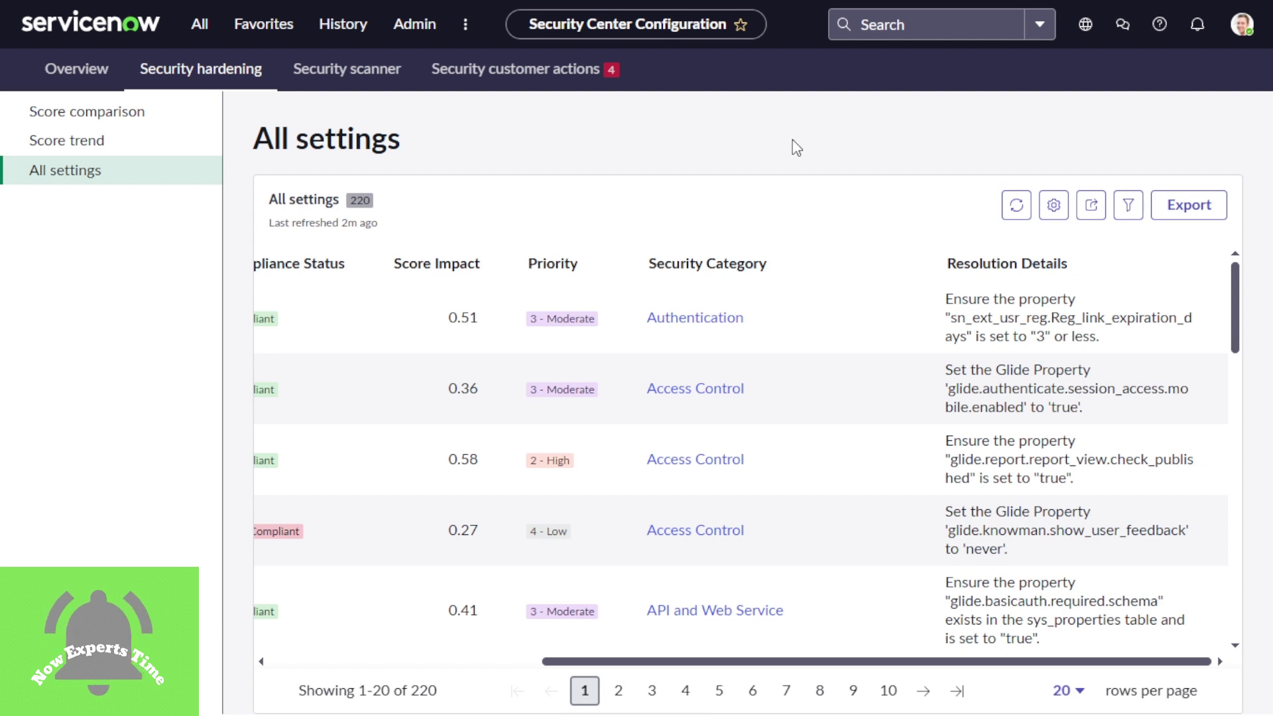
In the security scanner, create and save a scan suite named "NET DEmo Session" with the description "test the instance"
left_click(379, 72)
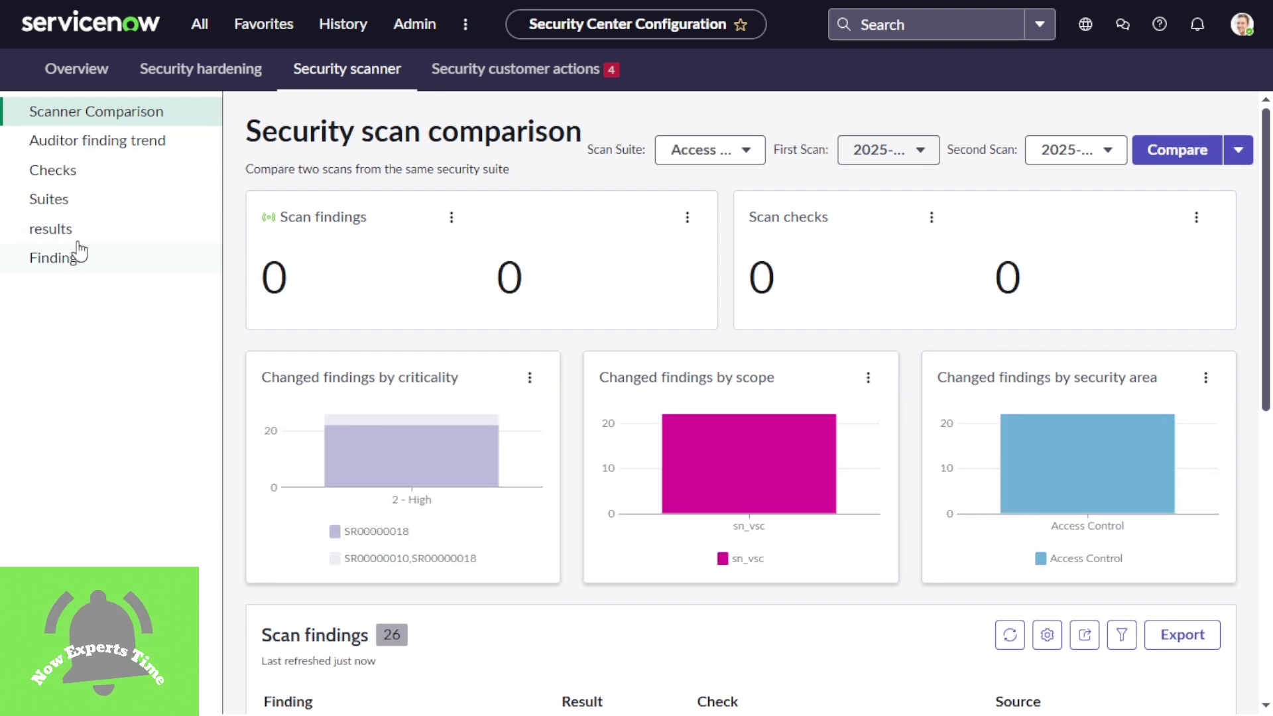
left_click(49, 212)
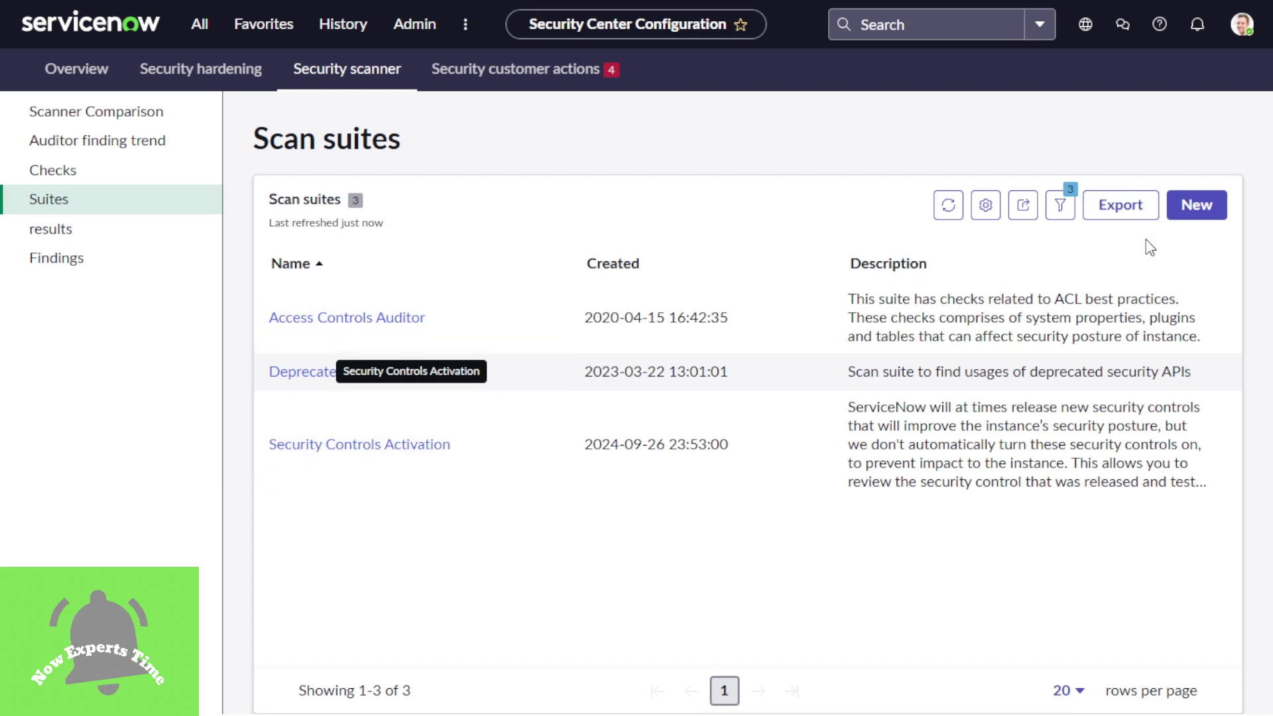
left_click(1199, 207)
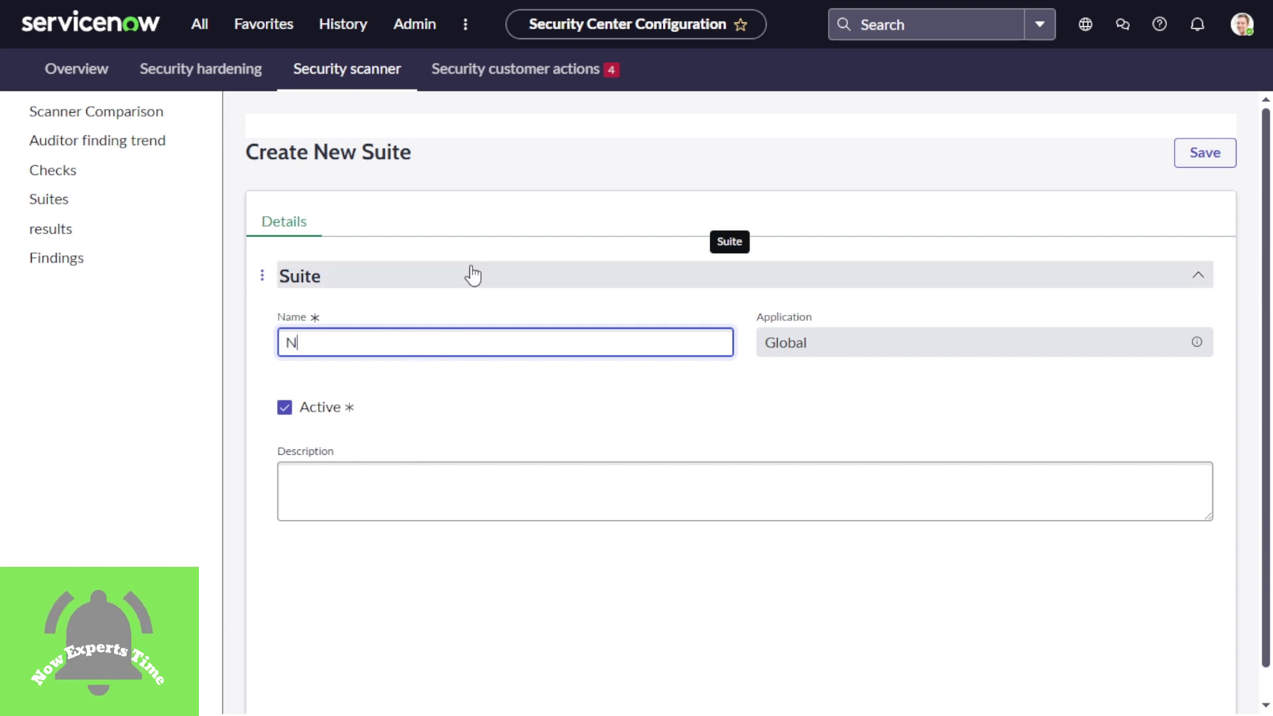
type("T DEmo Session")
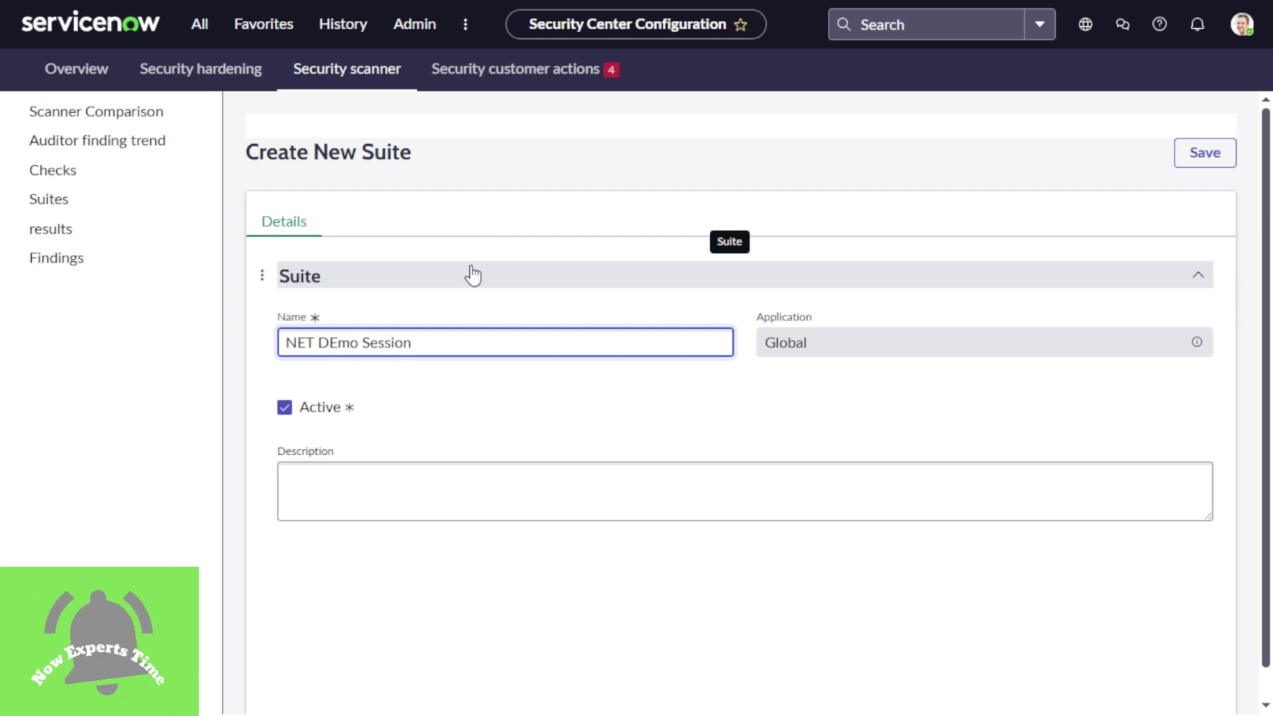
left_click(484, 498)
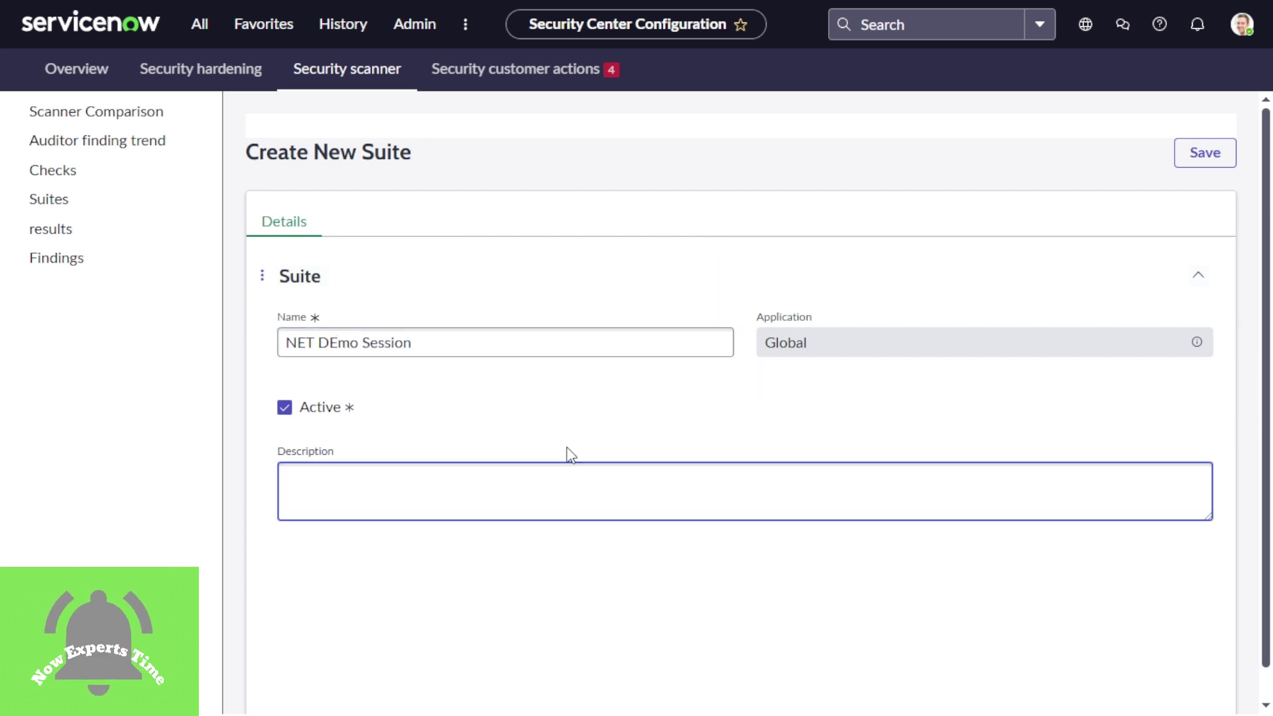
type("tes tthe instance")
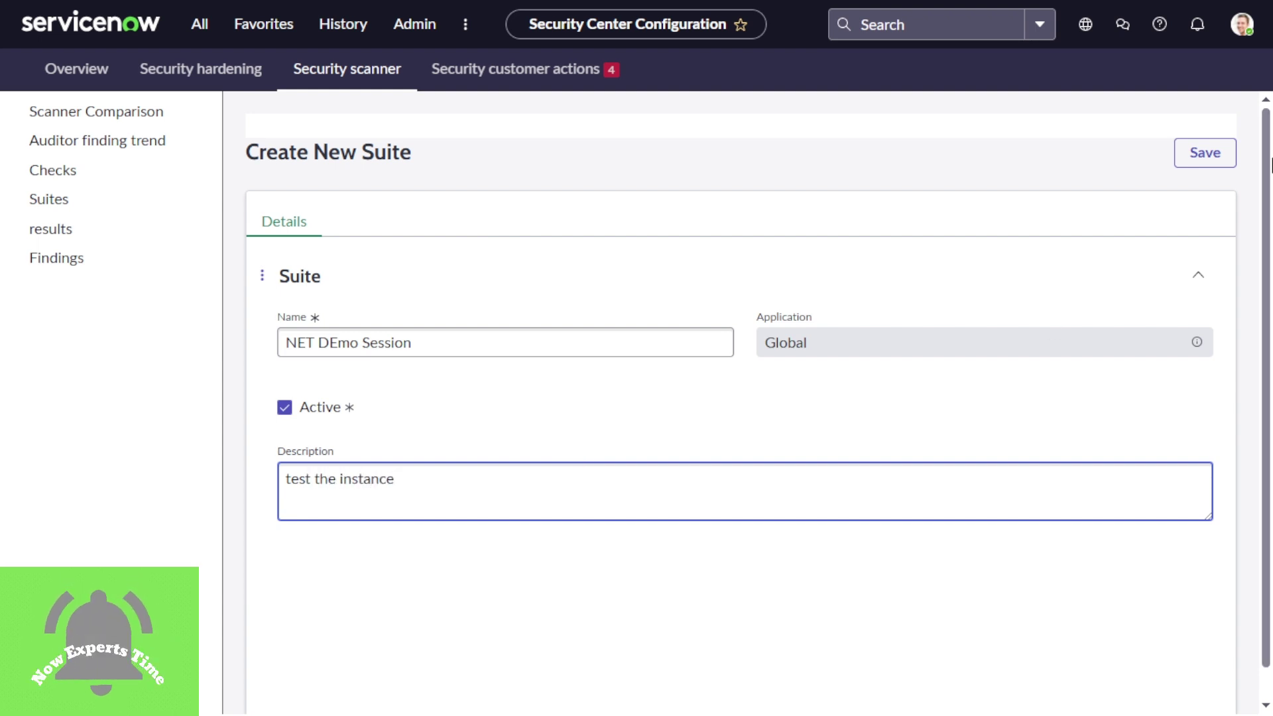
left_click(1205, 151)
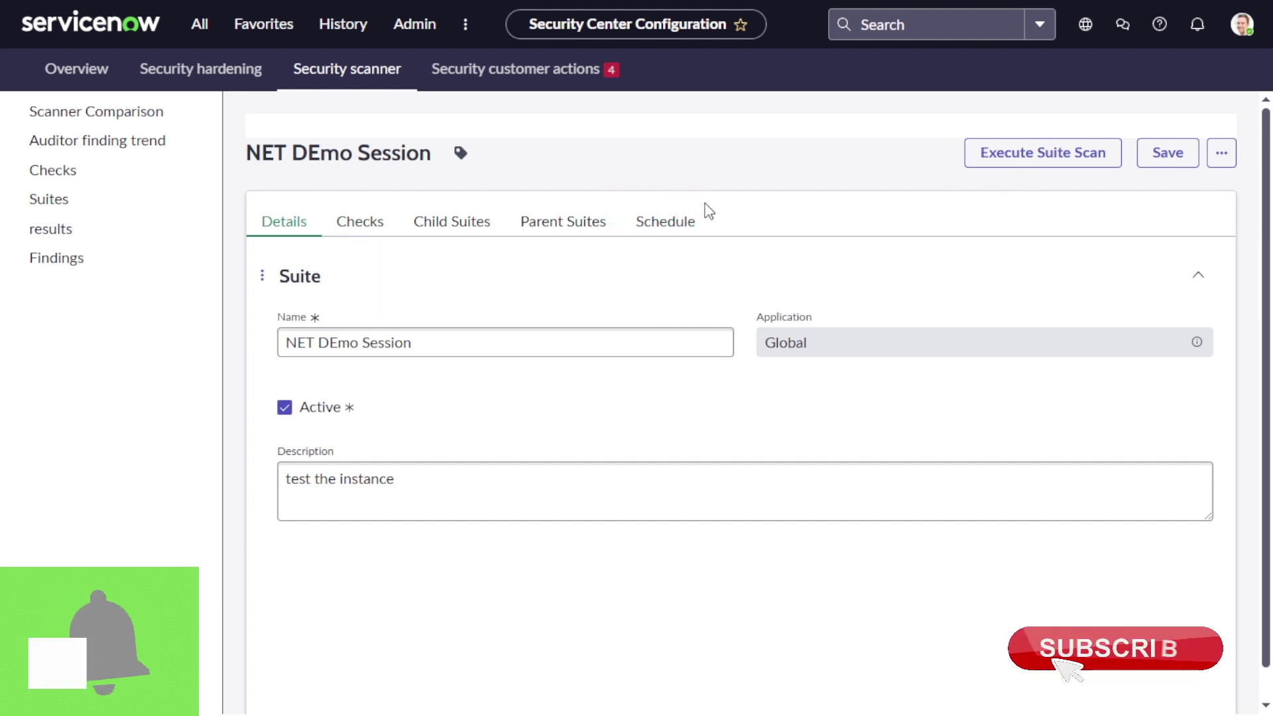
Check the new suite's schedule list, and execute the suite scan from its details
left_click(677, 232)
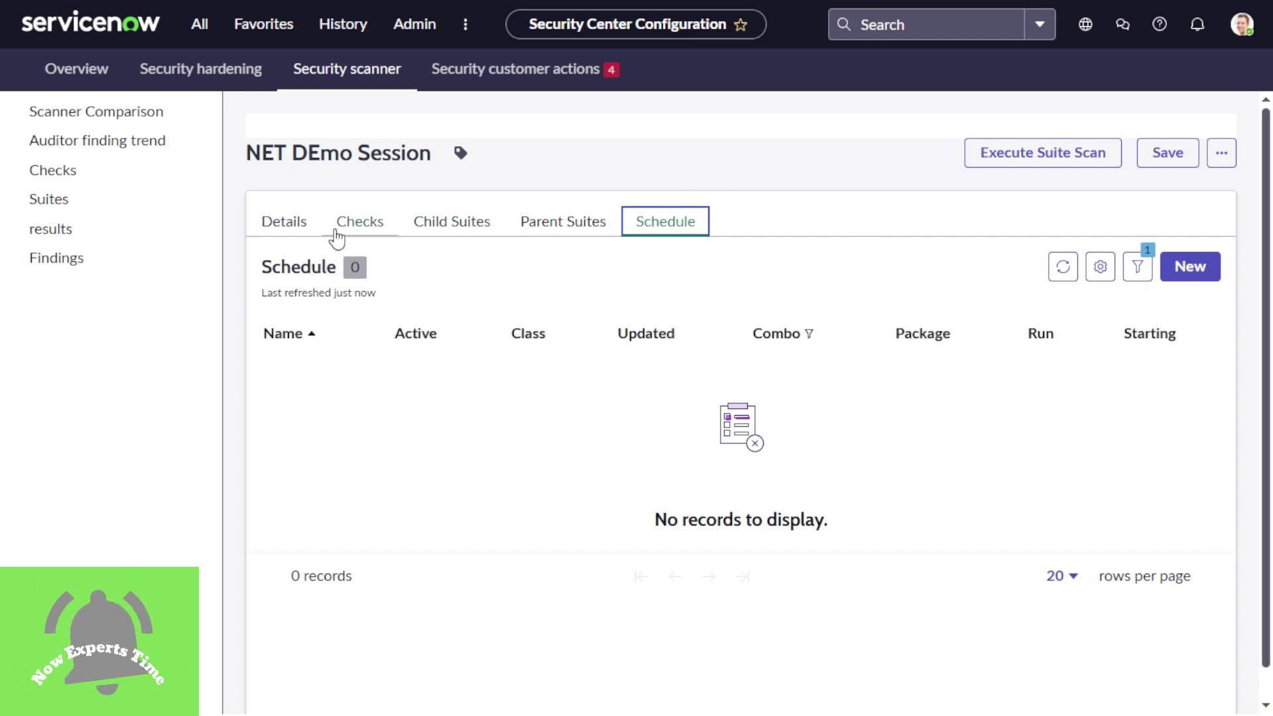
left_click(270, 227)
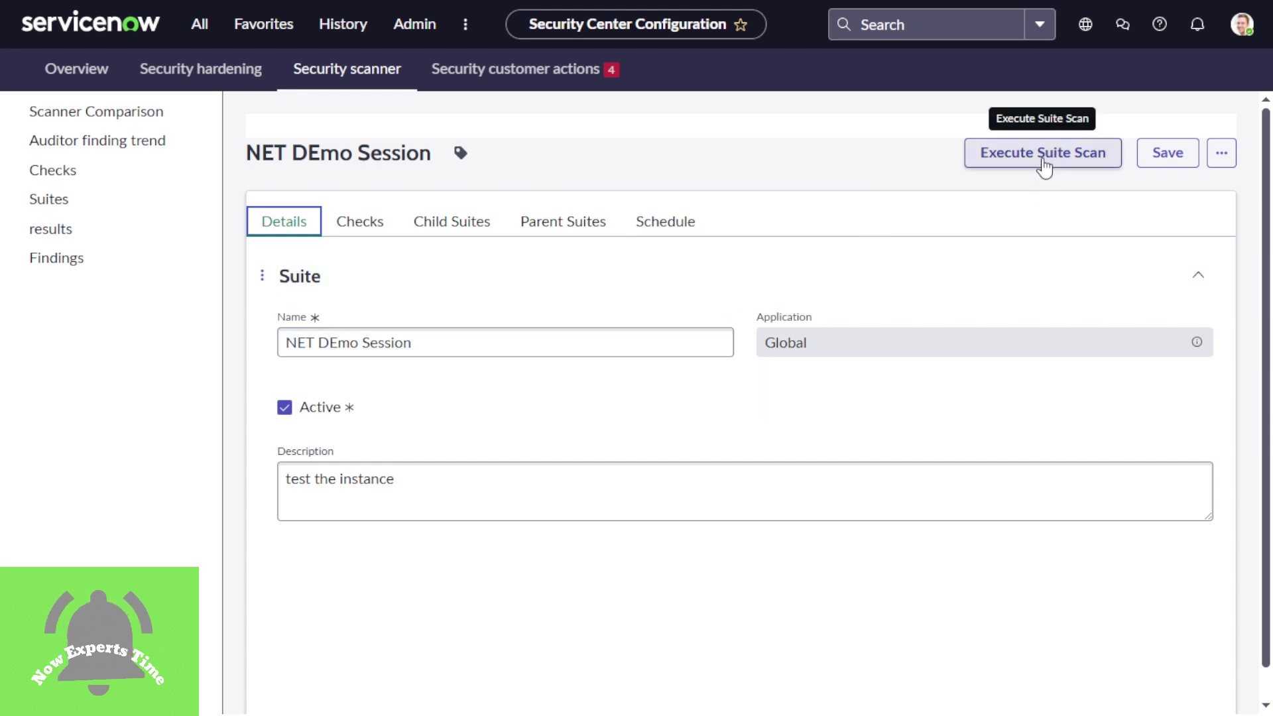
left_click(1081, 163)
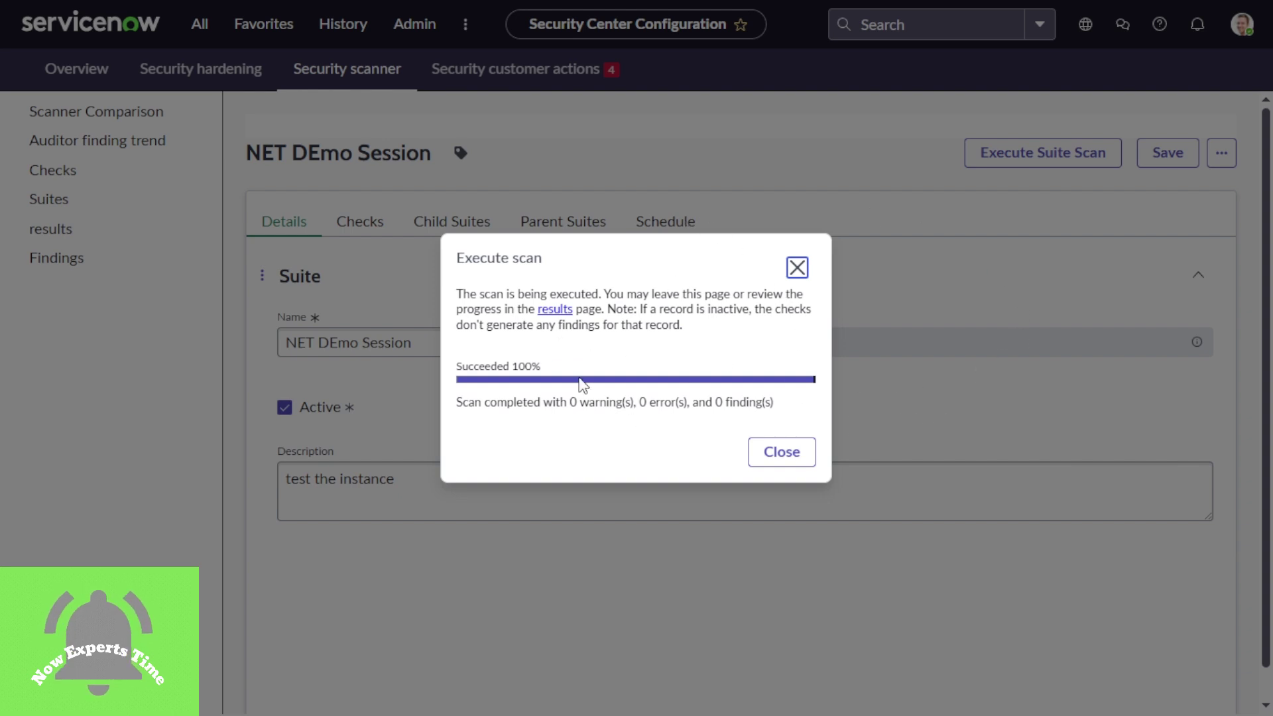
left_click_drag(544, 371, 783, 426)
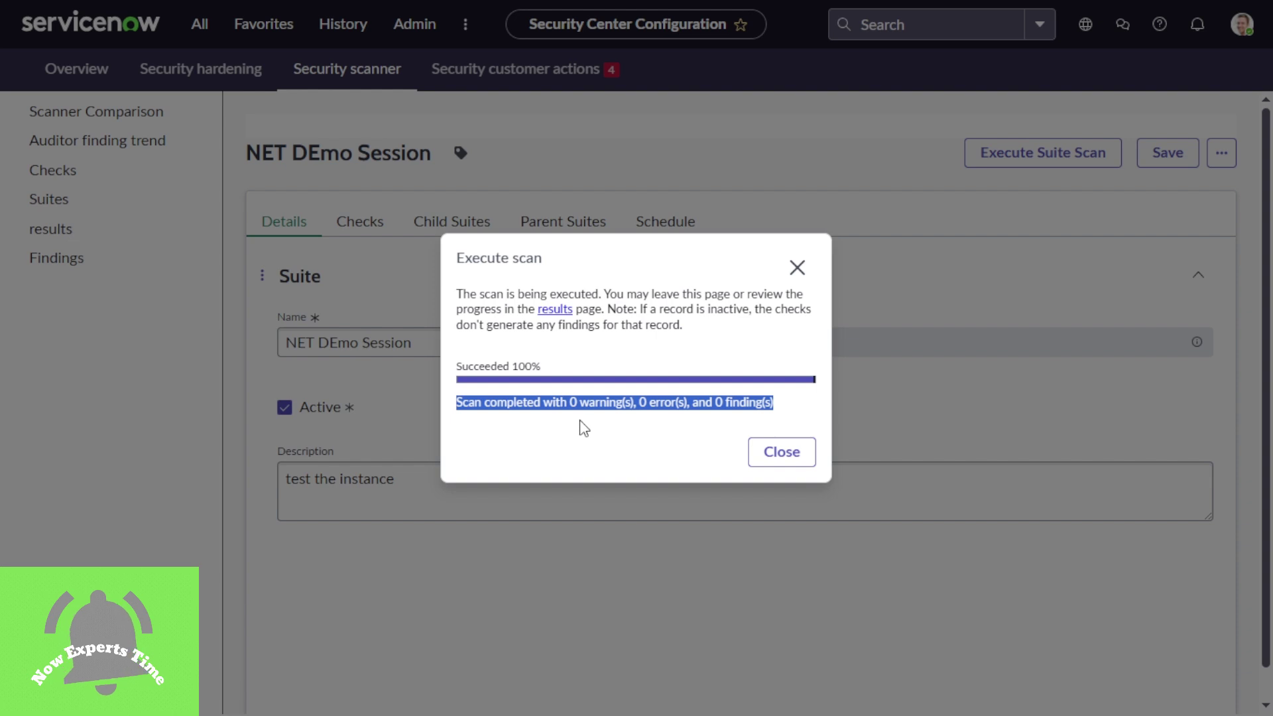
Open the scan results and review the scan findings and checks of the Access Controls Auditor result SR00000018, returning to the results list
left_click(556, 310)
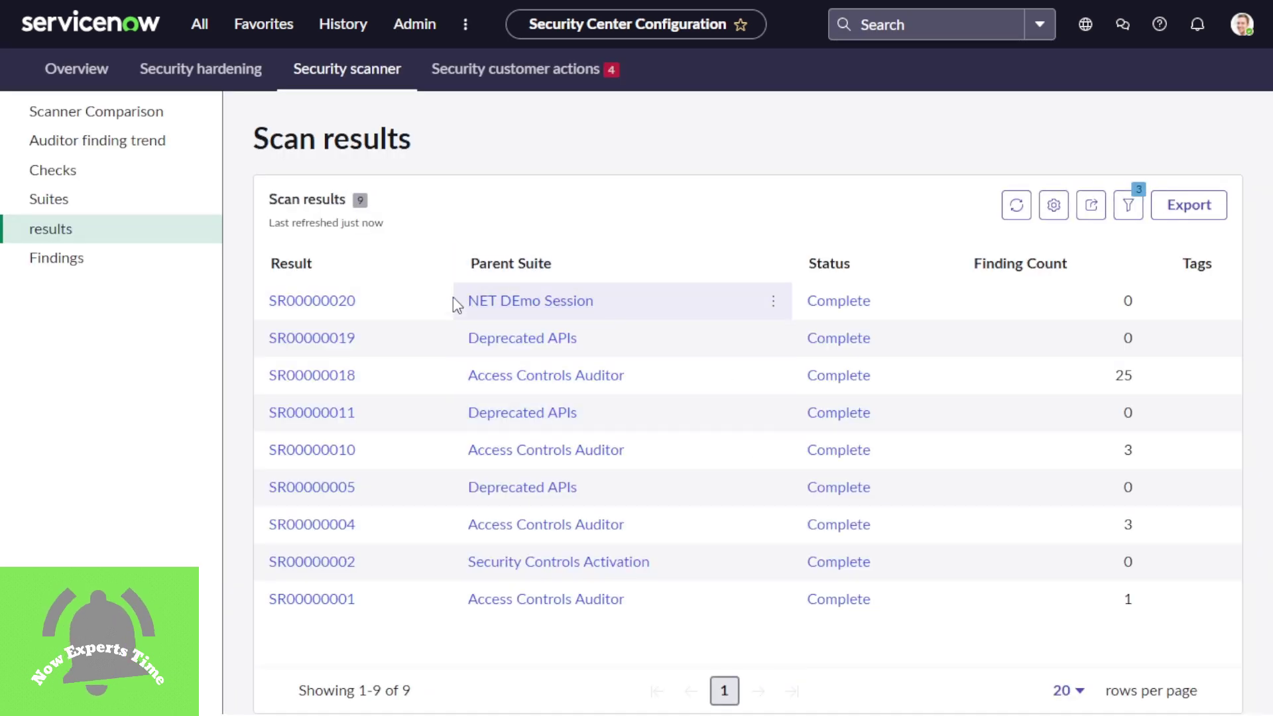
left_click(603, 316)
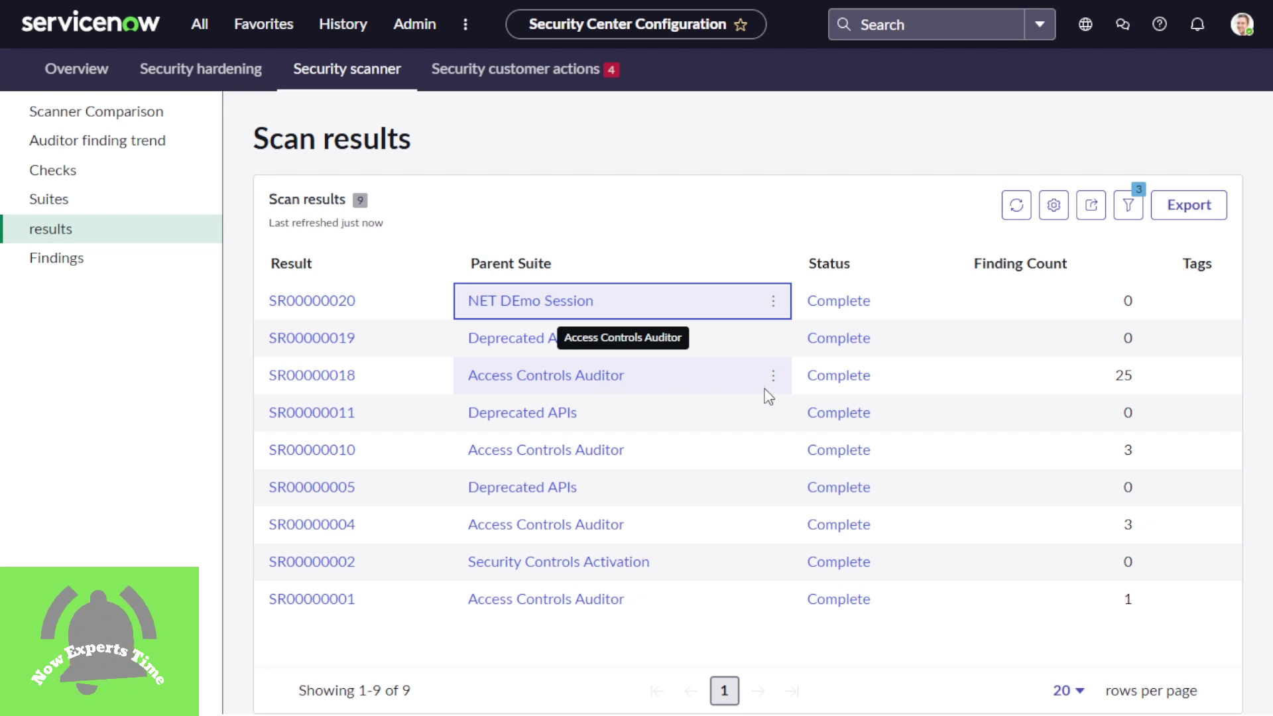
left_click(338, 376)
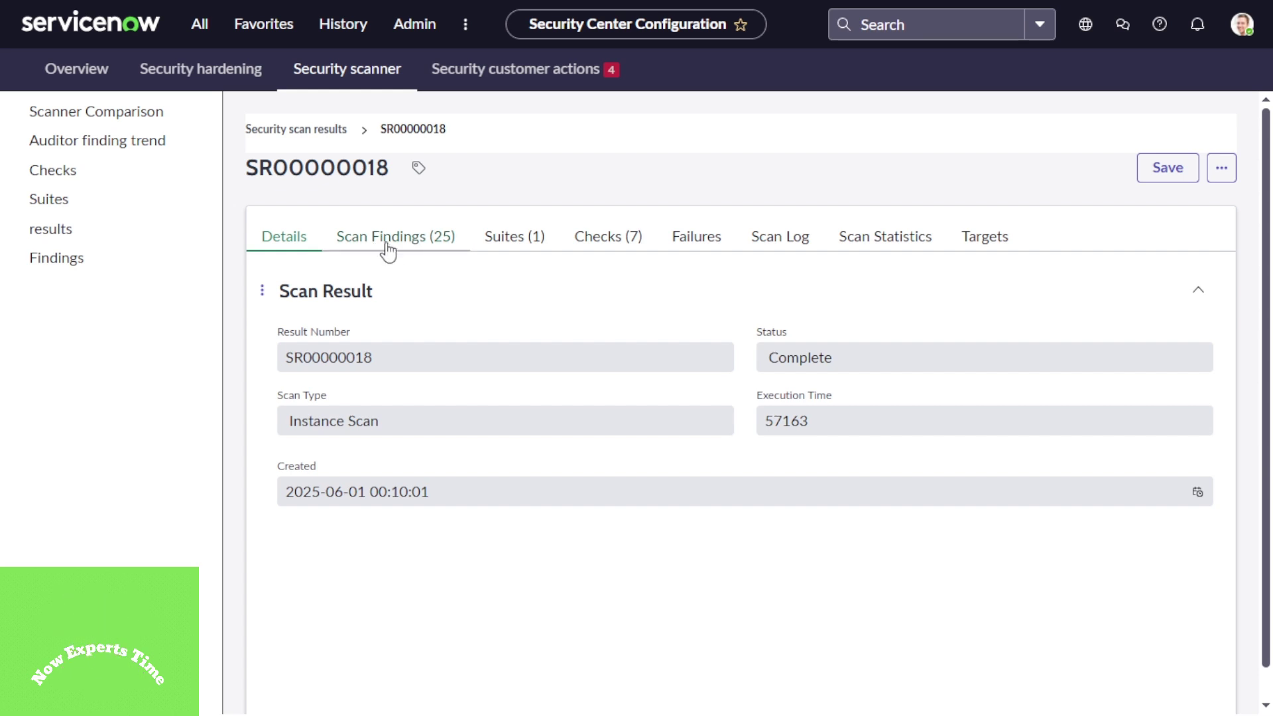
left_click(382, 246)
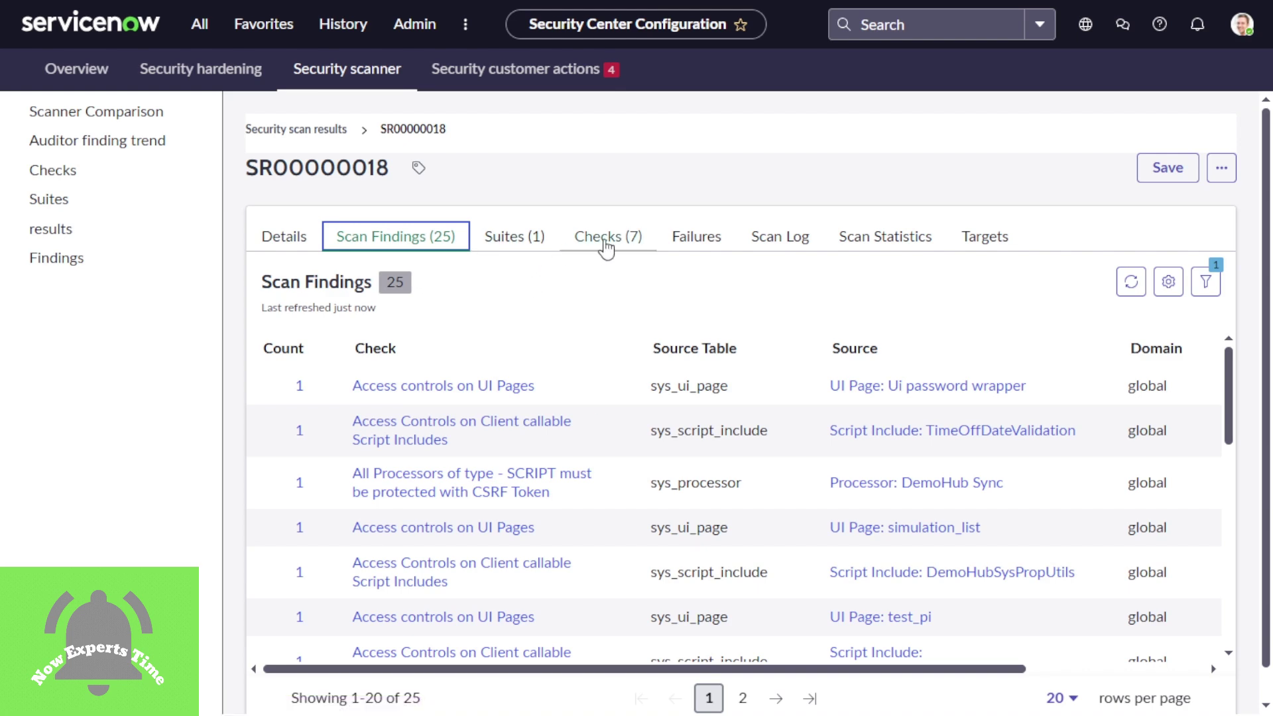
left_click(605, 247)
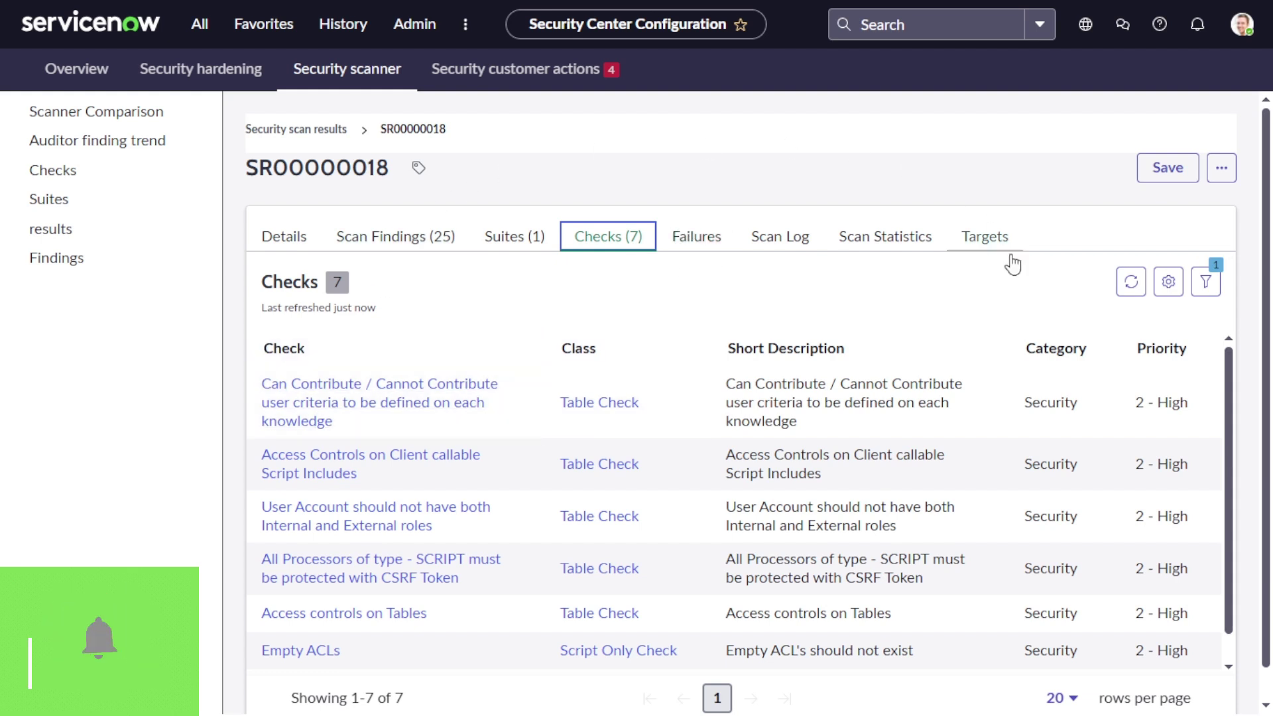
left_click(291, 131)
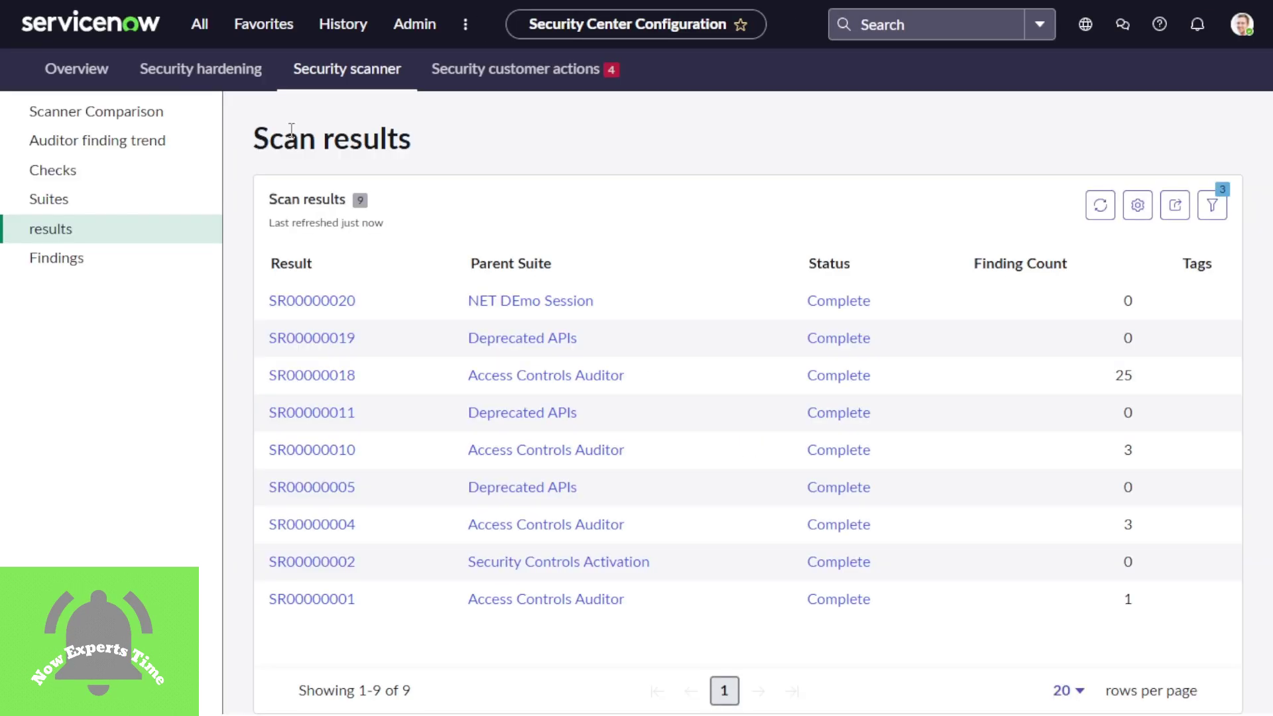
Open the scan result SR00000020 of the NET DEmo Session suite and review its details and suites list
left_click(460, 366)
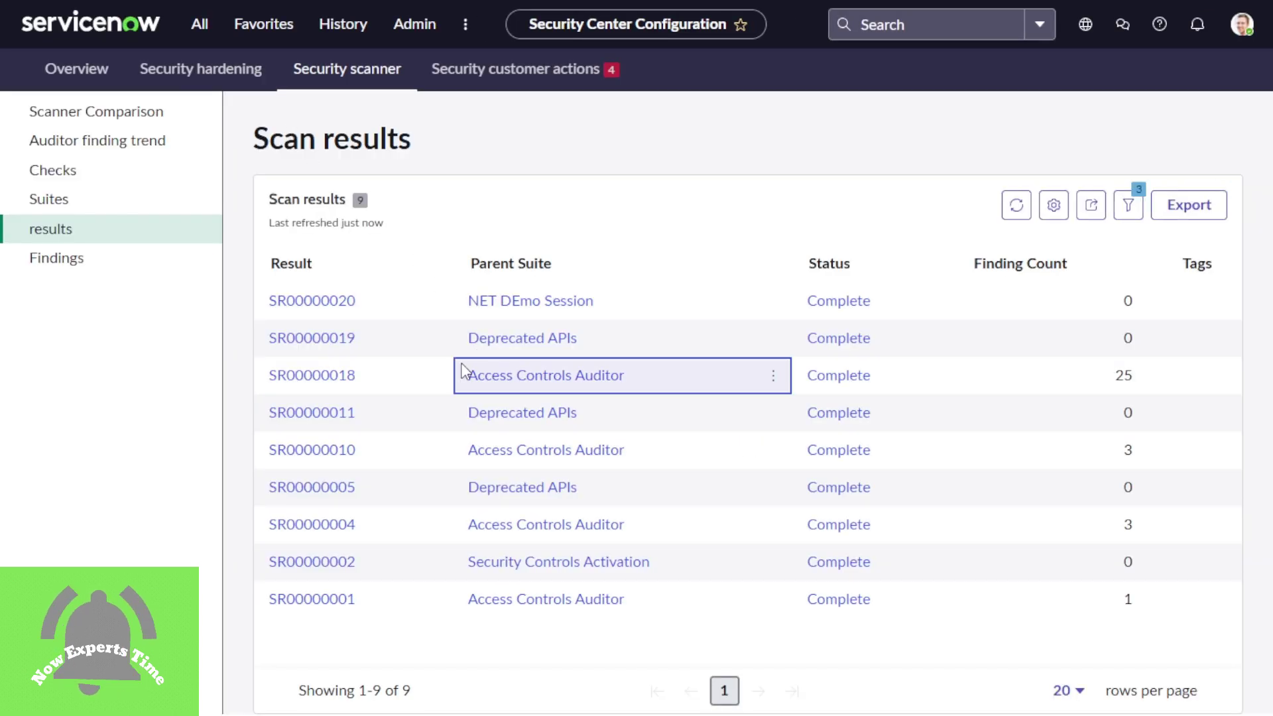
left_click(333, 303)
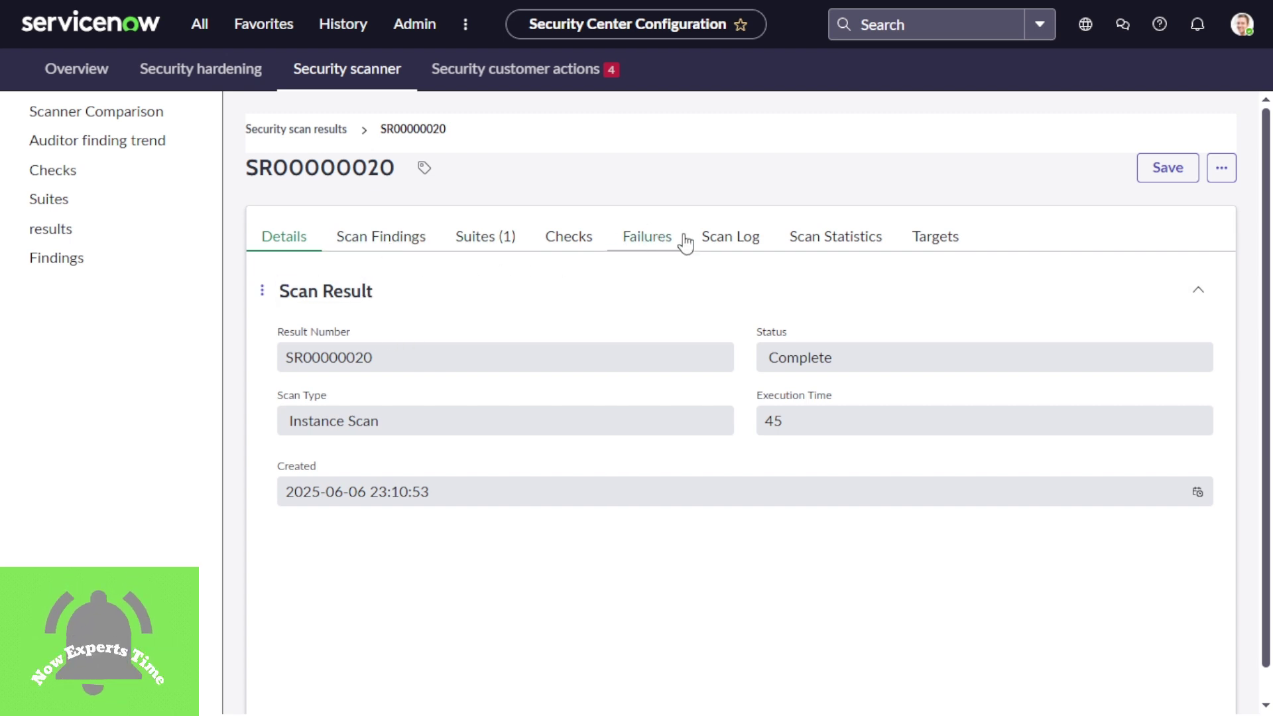
left_click(494, 238)
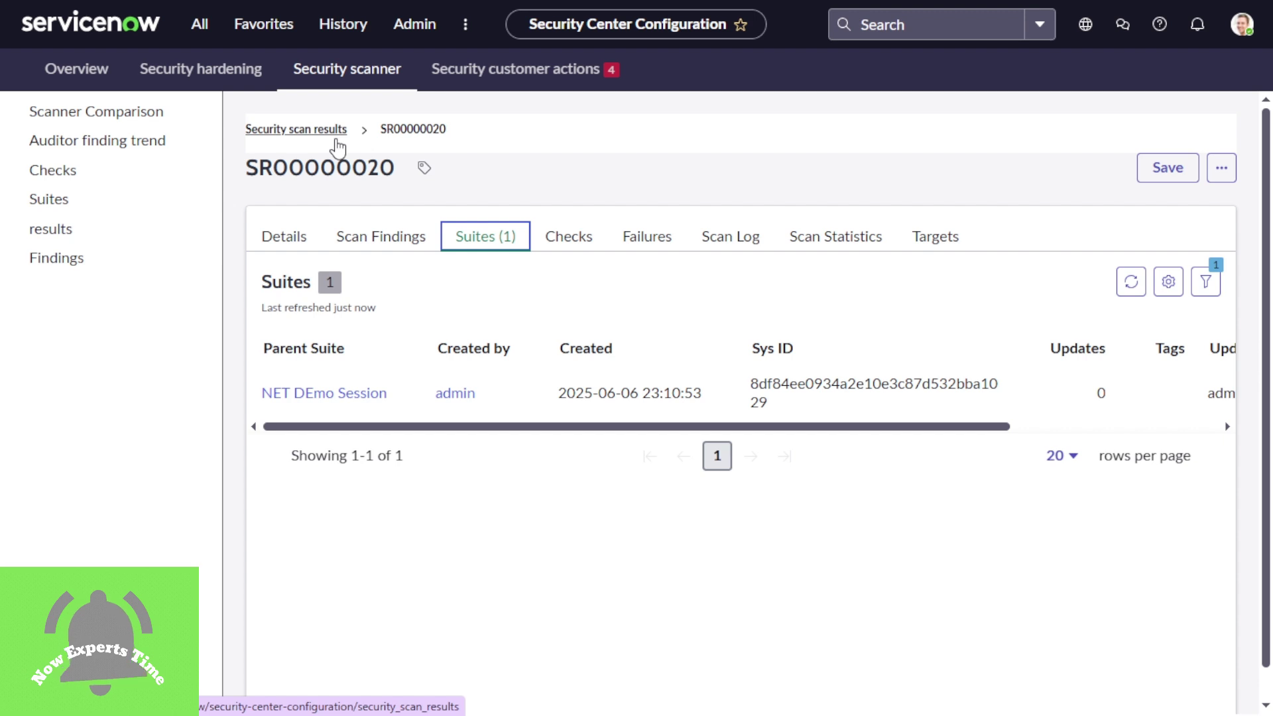
left_click_drag(585, 428, 506, 465)
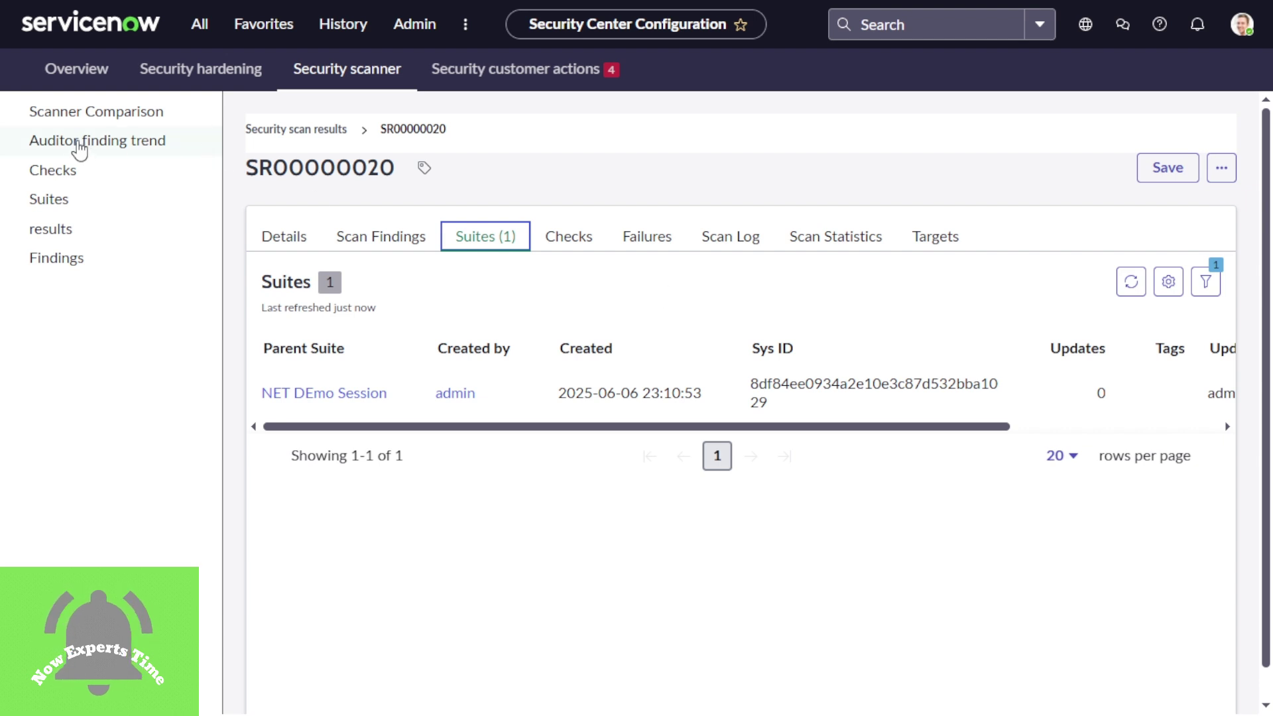
Examine the auditor finding trend chart and its finding records, including page 3, and go to the Security Center overview
left_click(80, 152)
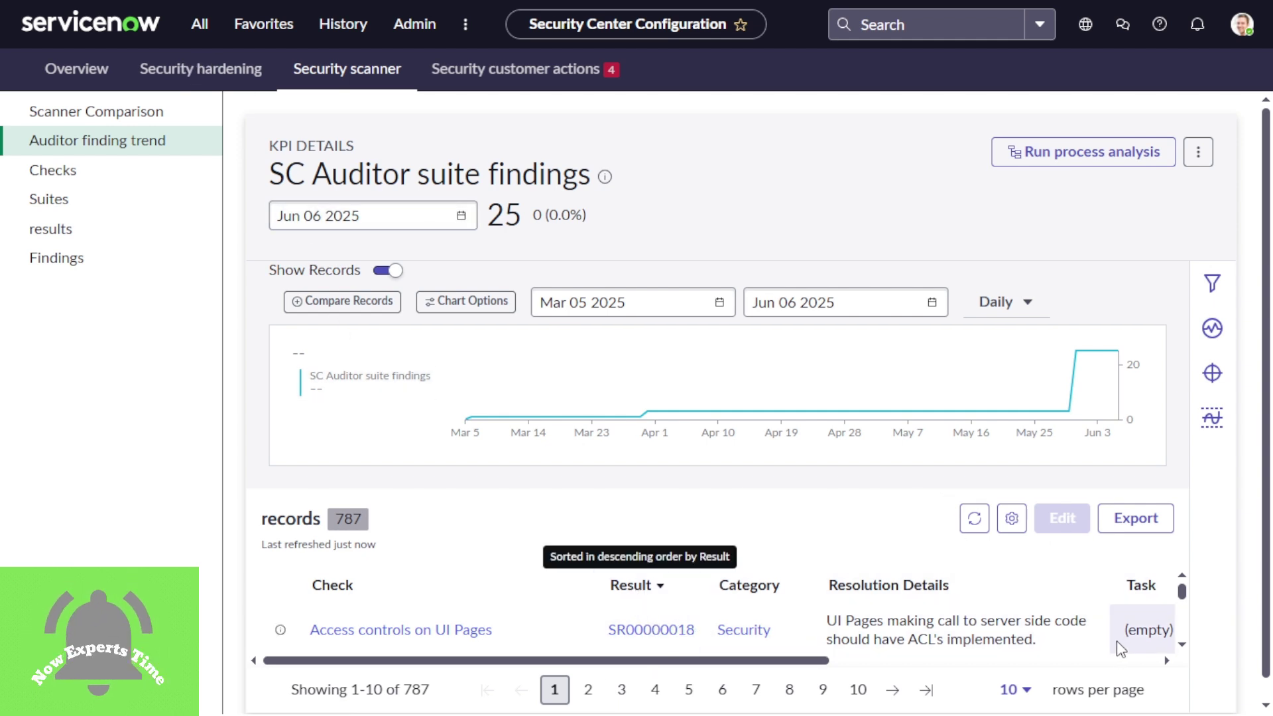
scroll(1188, 650, "down", 5)
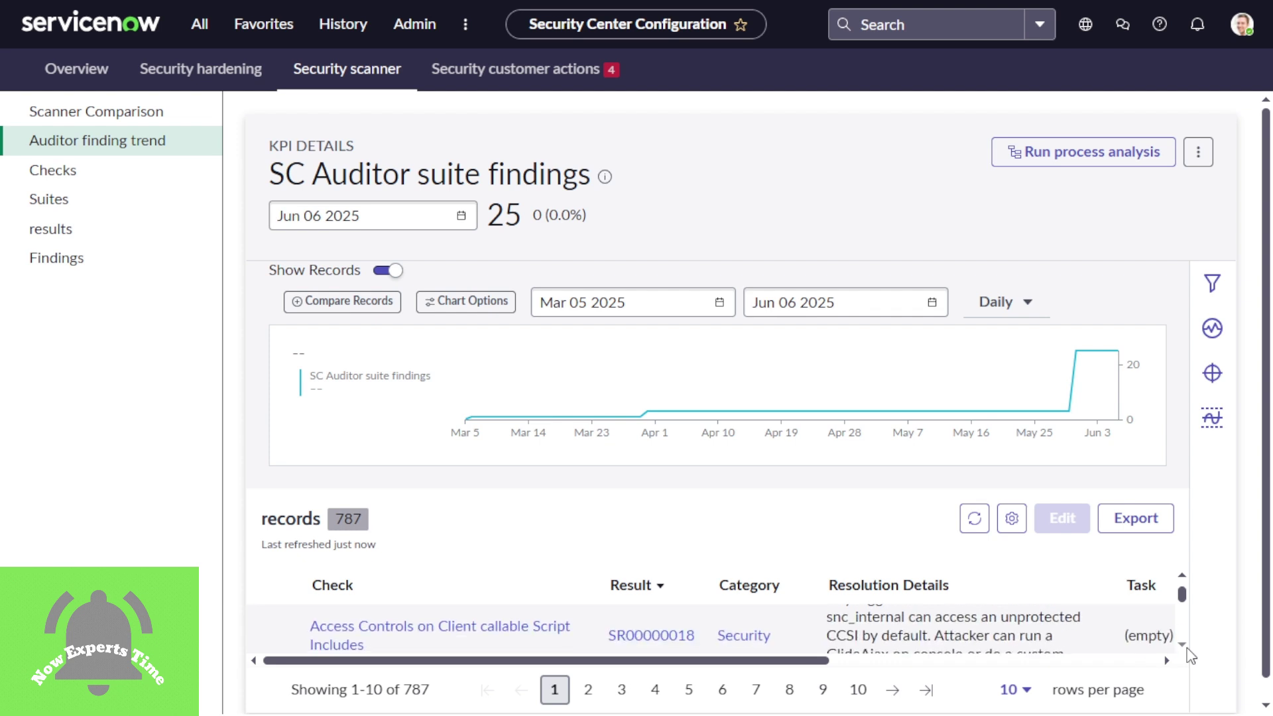
scroll(1189, 654, "down", 5)
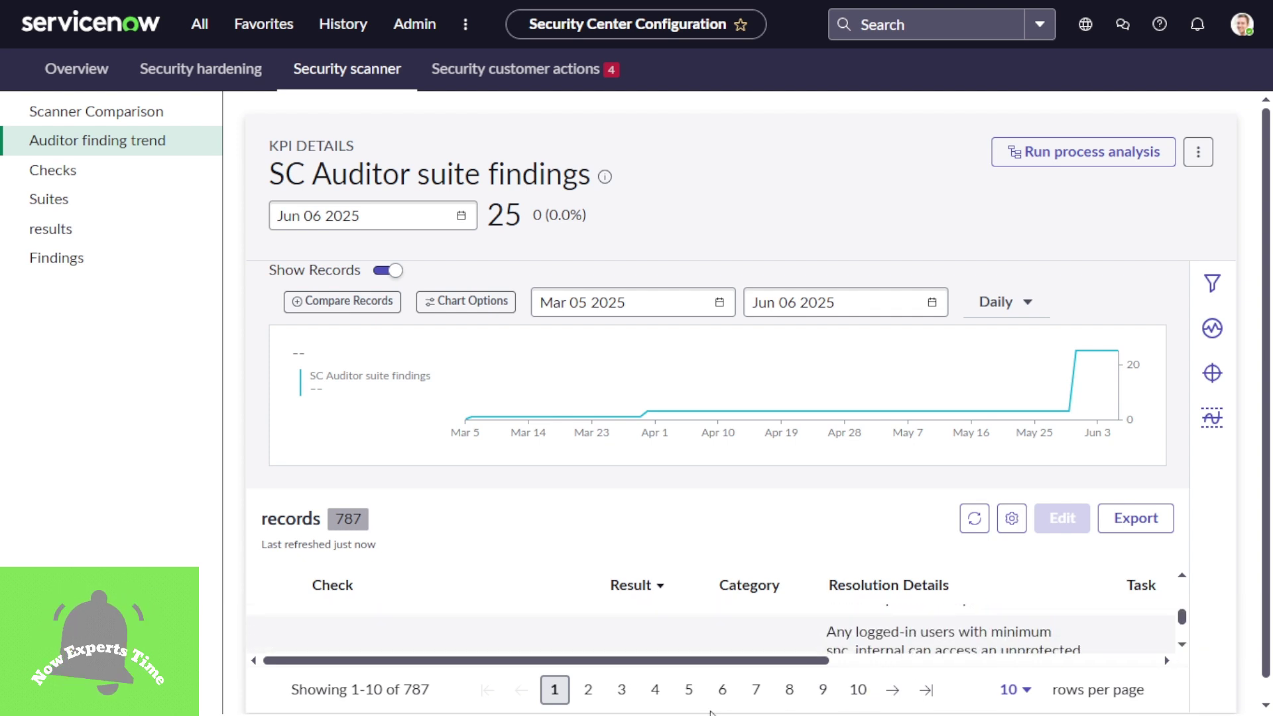
left_click(627, 689)
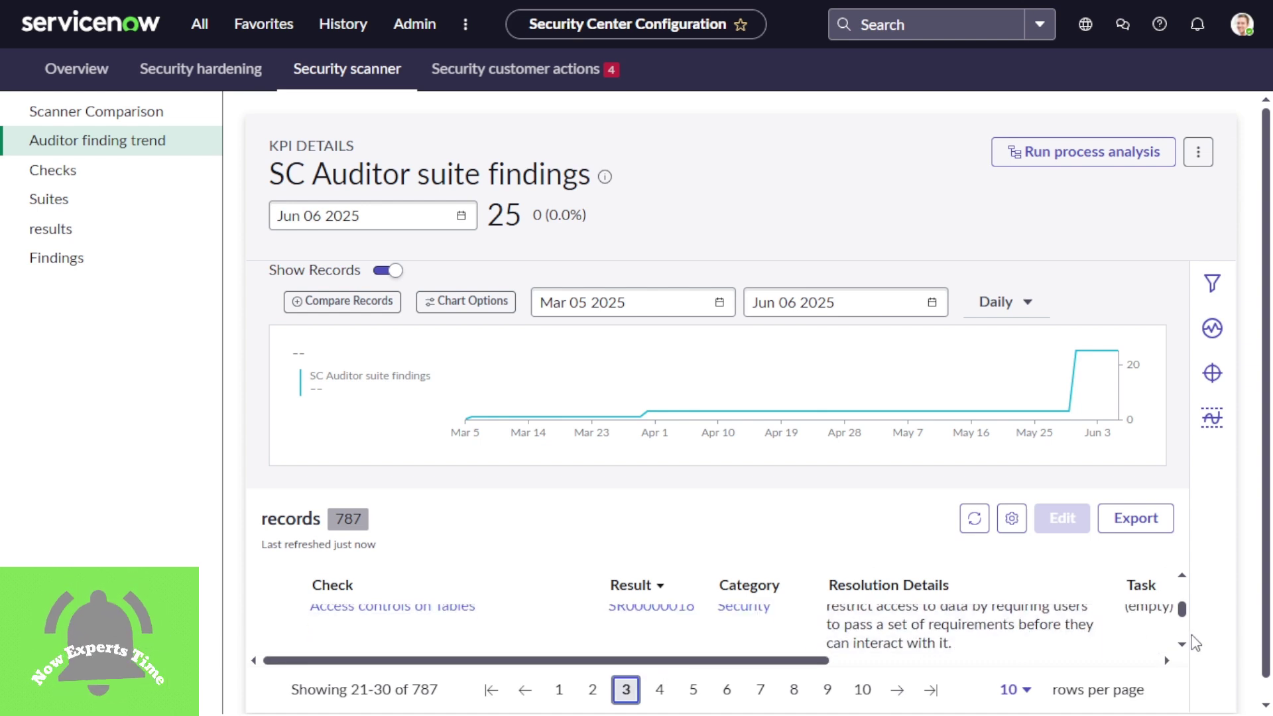
left_click_drag(1183, 620, 1169, 590)
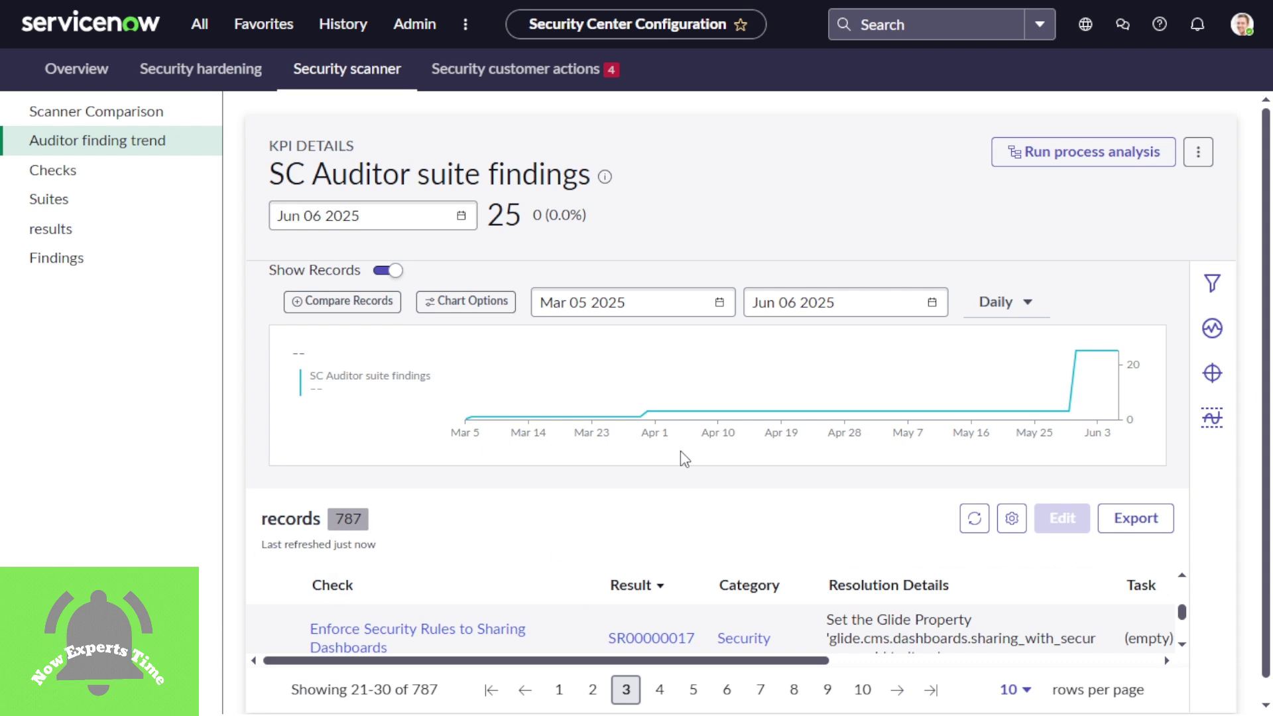
mouse_move(486, 375)
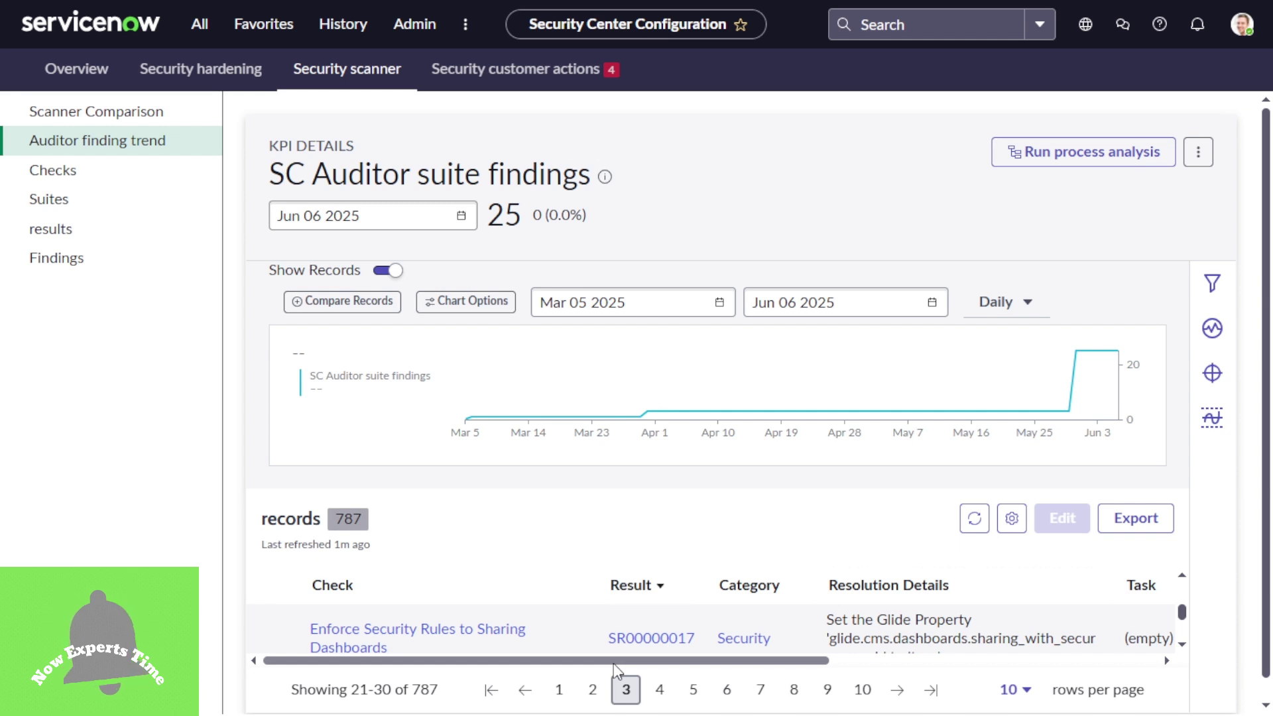
left_click_drag(626, 660, 567, 679)
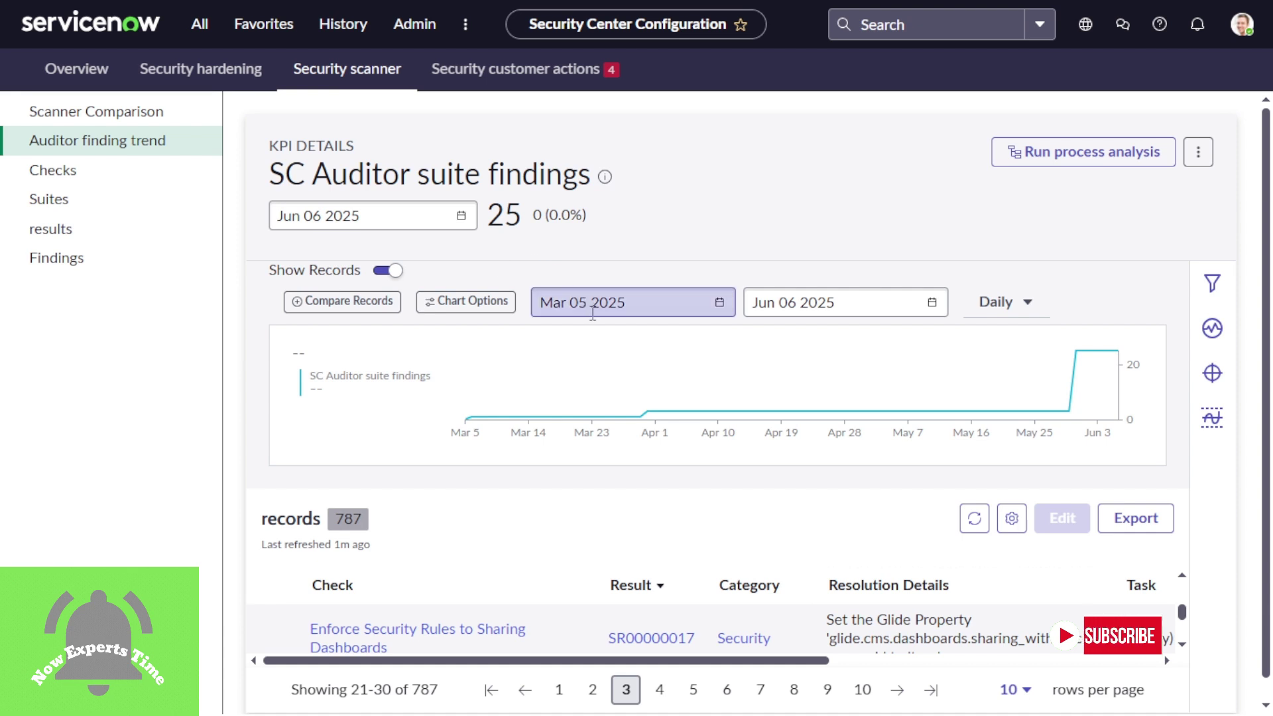
mouse_move(593, 362)
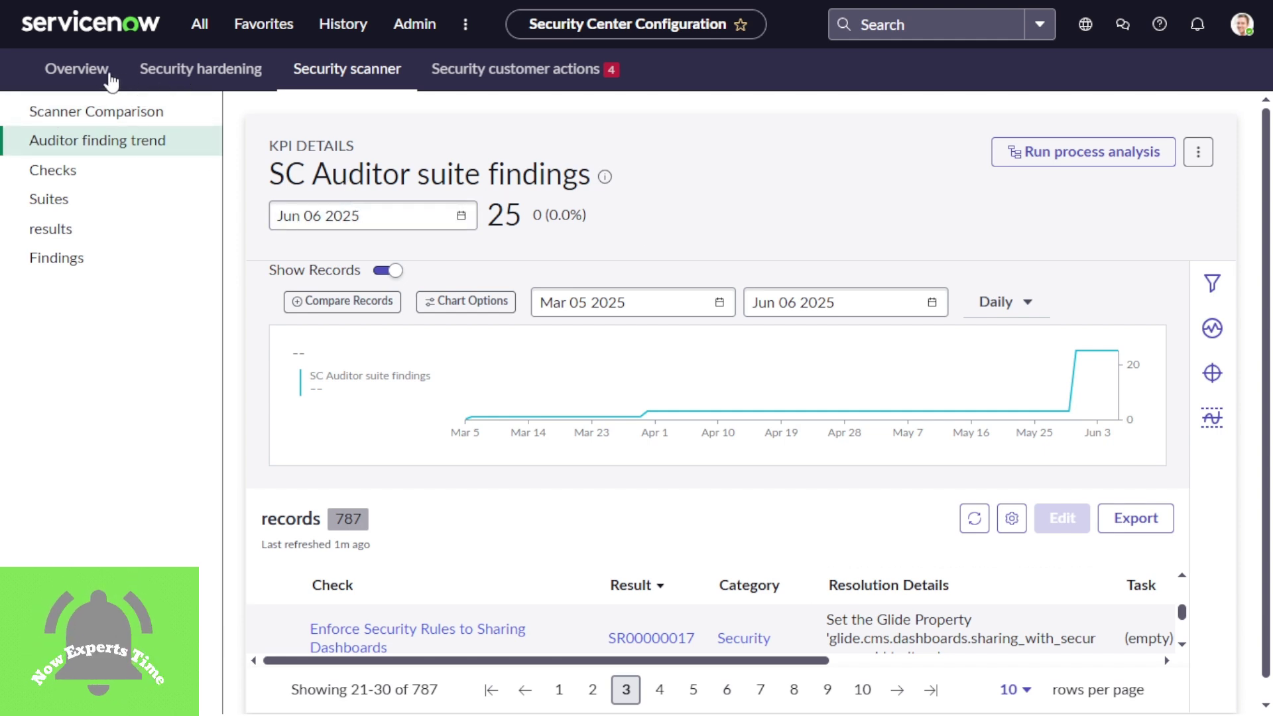
left_click(108, 74)
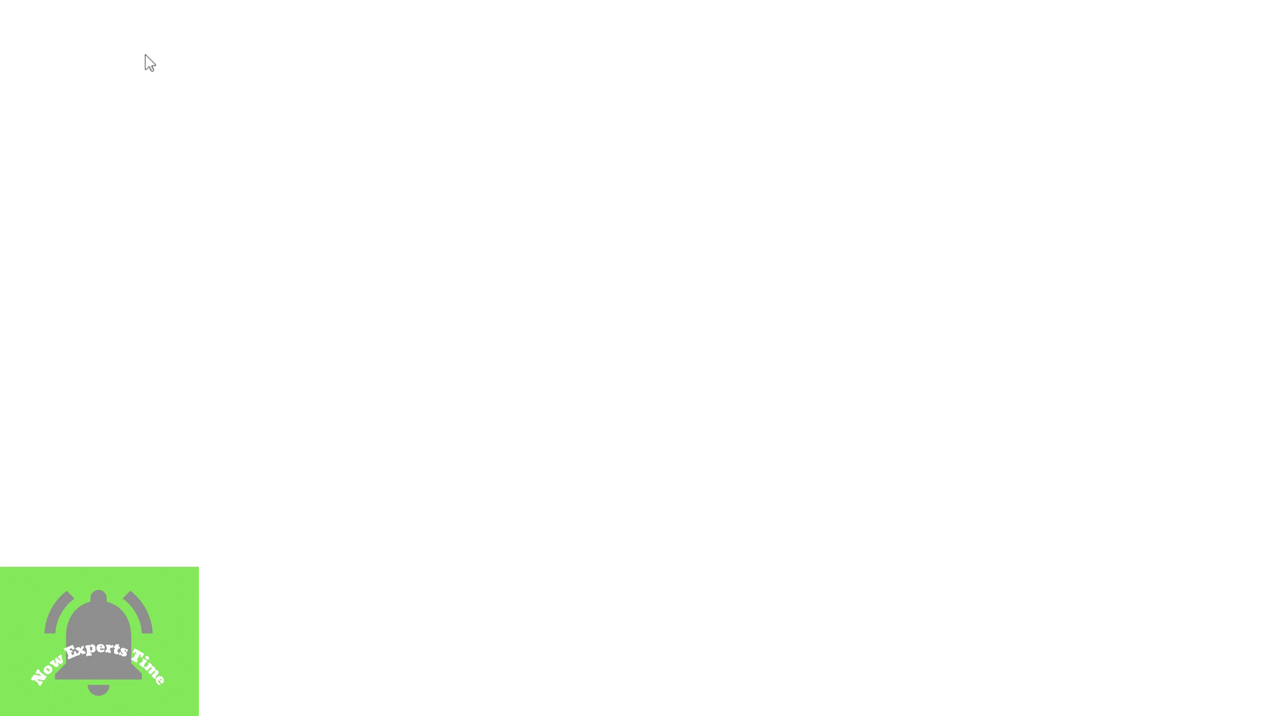